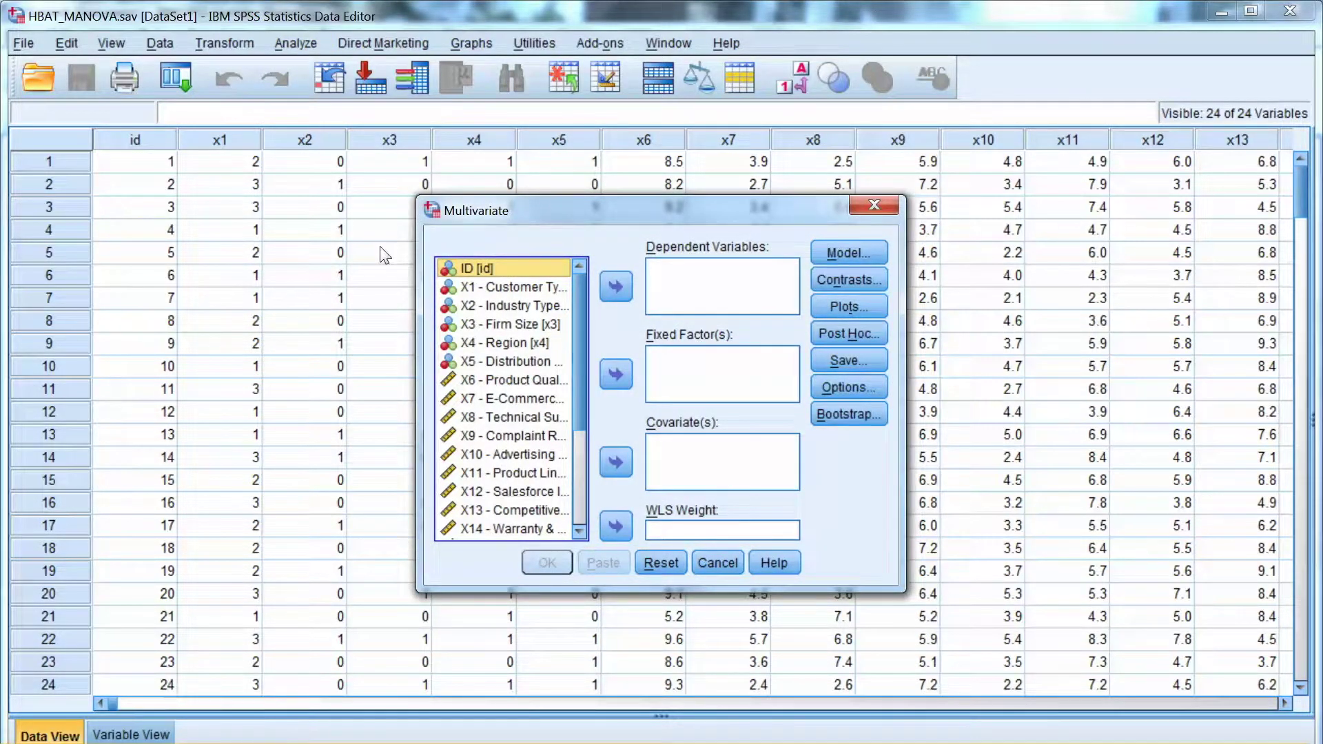
- Assign X19 - Satisfaction, X20 and X21 as the dependent variables of the multivariate analysis
{"action": "scroll", "coordinate": [385, 248], "scroll_direction": "down", "scroll_amount": 2}
{"action": "scroll", "coordinate": [389, 296], "scroll_direction": "down", "scroll_amount": 1}
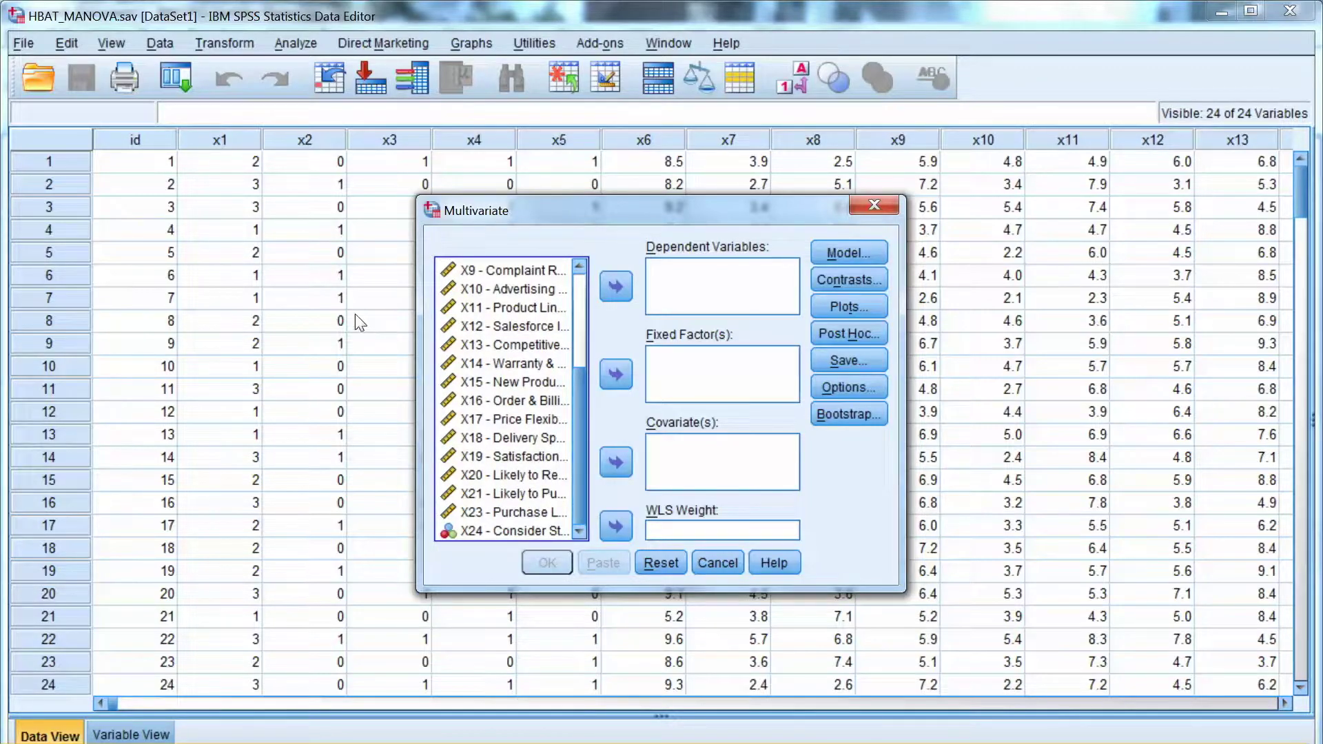
{"action": "left_click", "coordinate": [521, 459]}
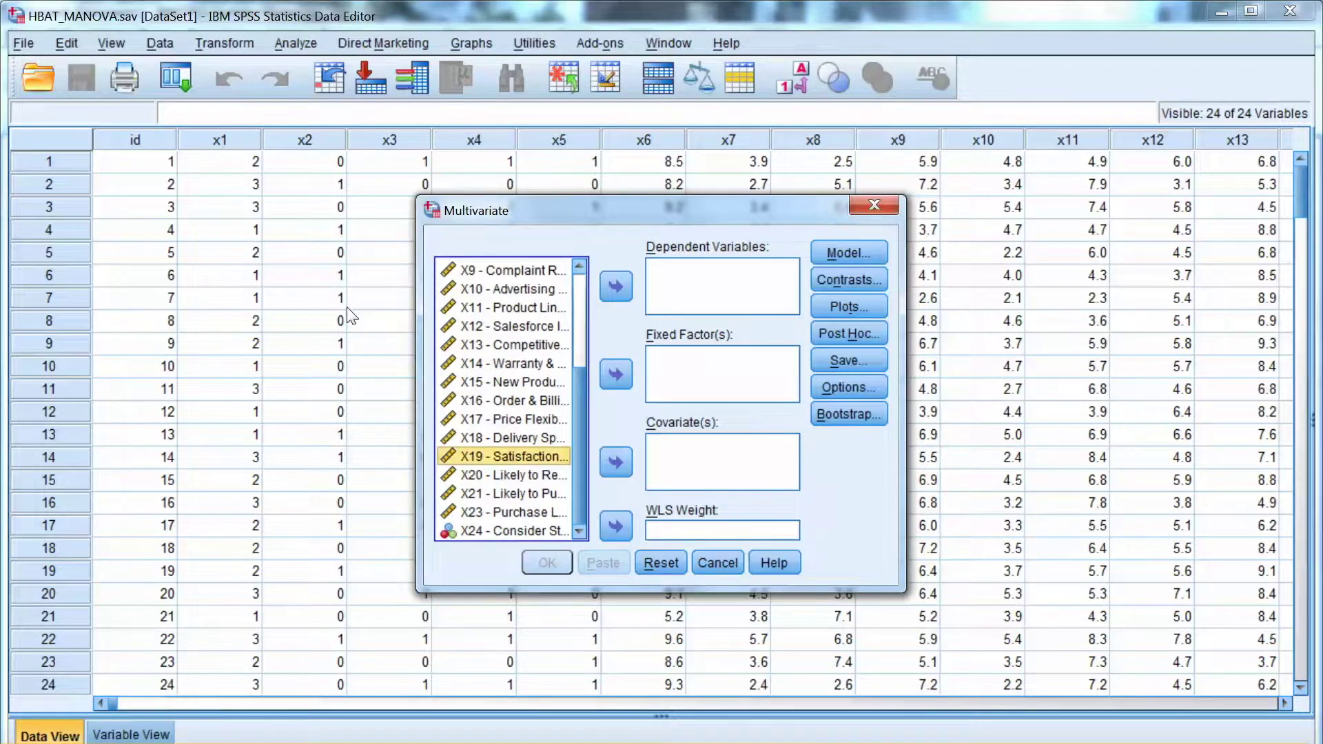
{"action": "left_click", "coordinate": [514, 494], "text": "shift"}
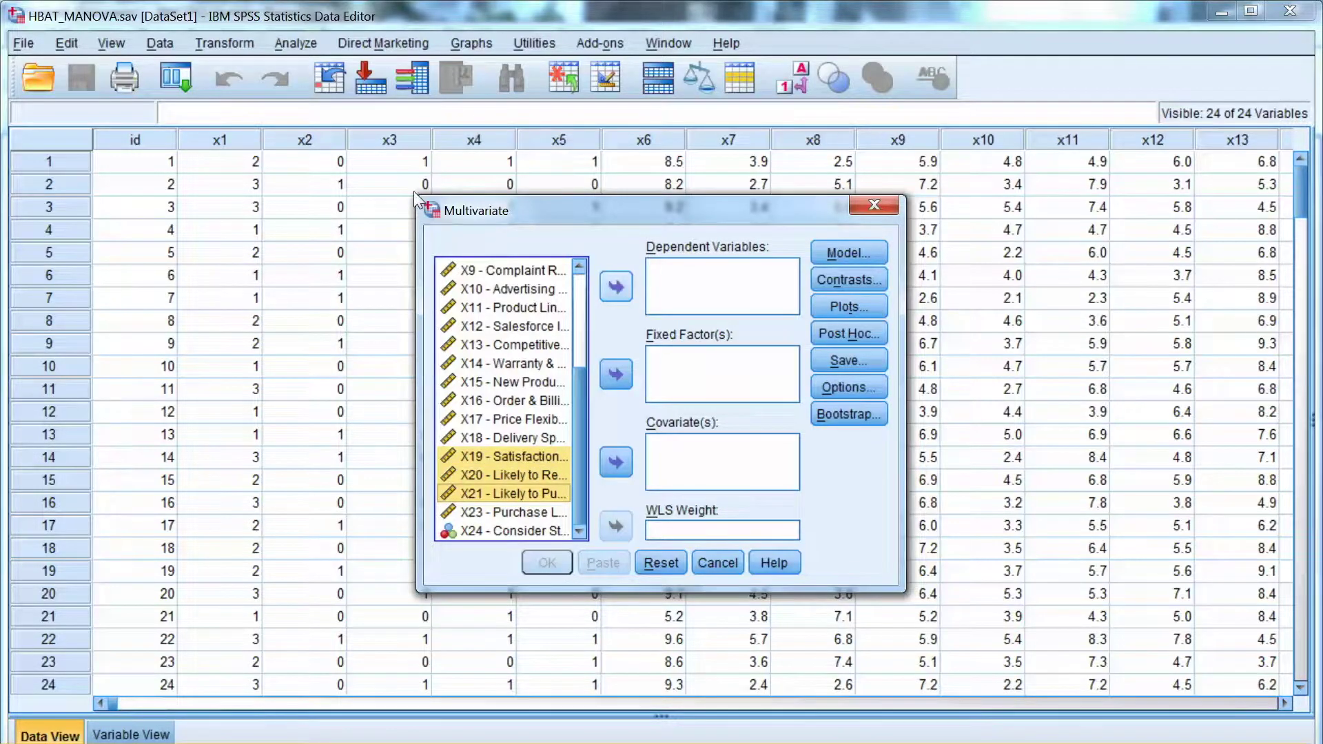
{"action": "left_click", "coordinate": [615, 286]}
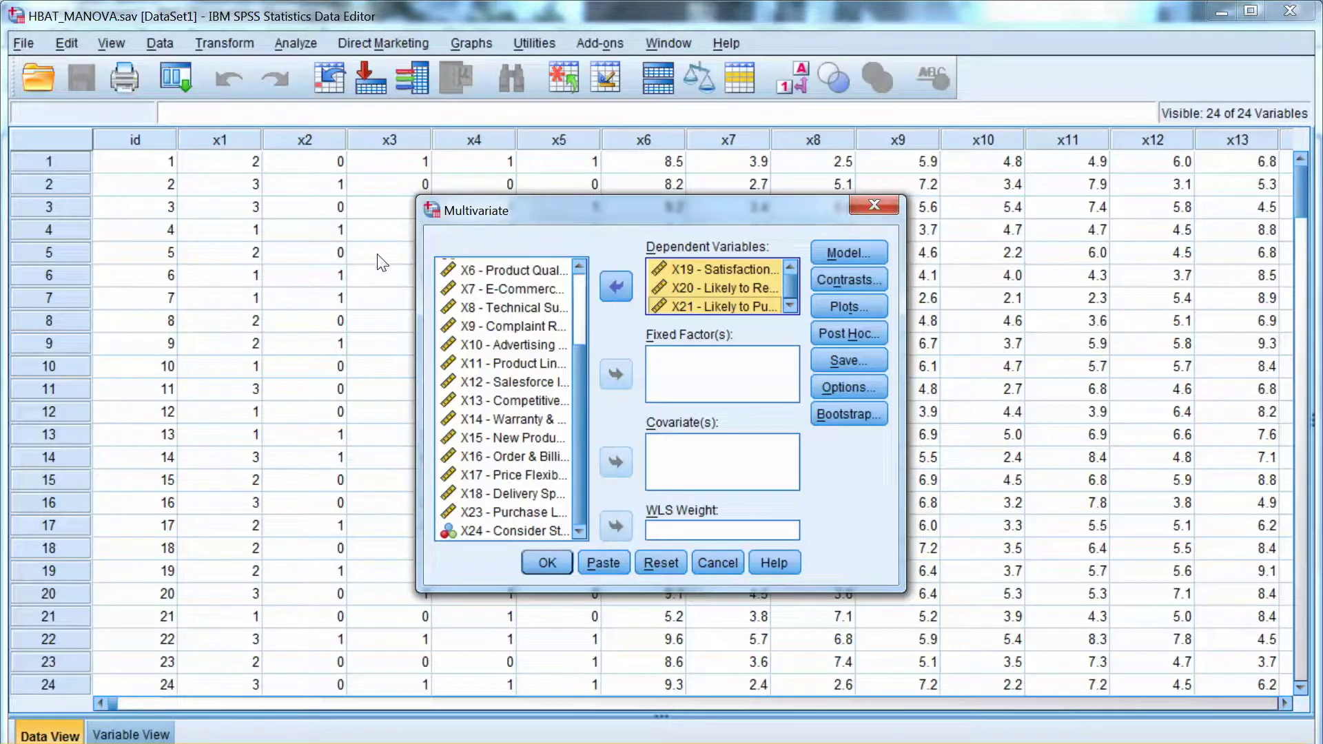
- Add X1 - Customer Type and X5 - Distribution System as fixed factors
{"action": "left_click_drag", "start_coordinate": [578, 407], "coordinate": [579, 333]}
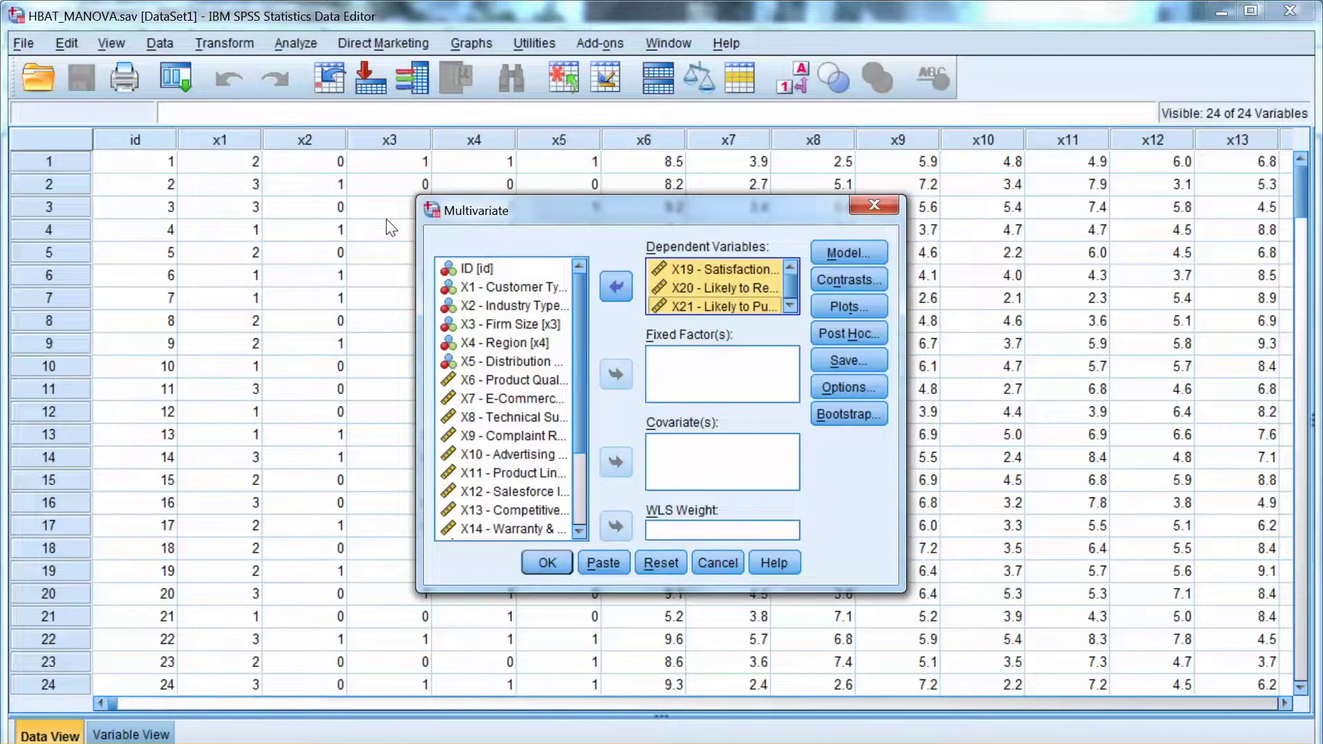
{"action": "left_click", "coordinate": [525, 289]}
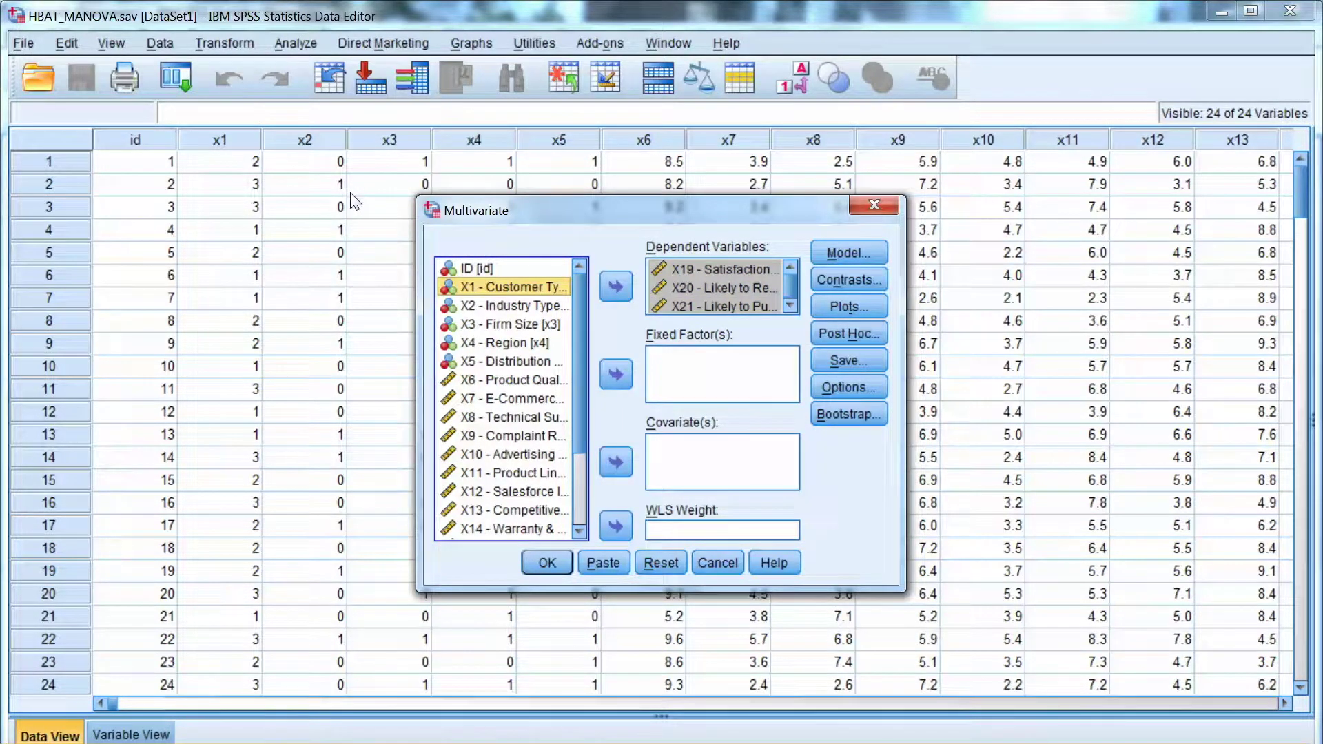
{"action": "left_click", "coordinate": [616, 373]}
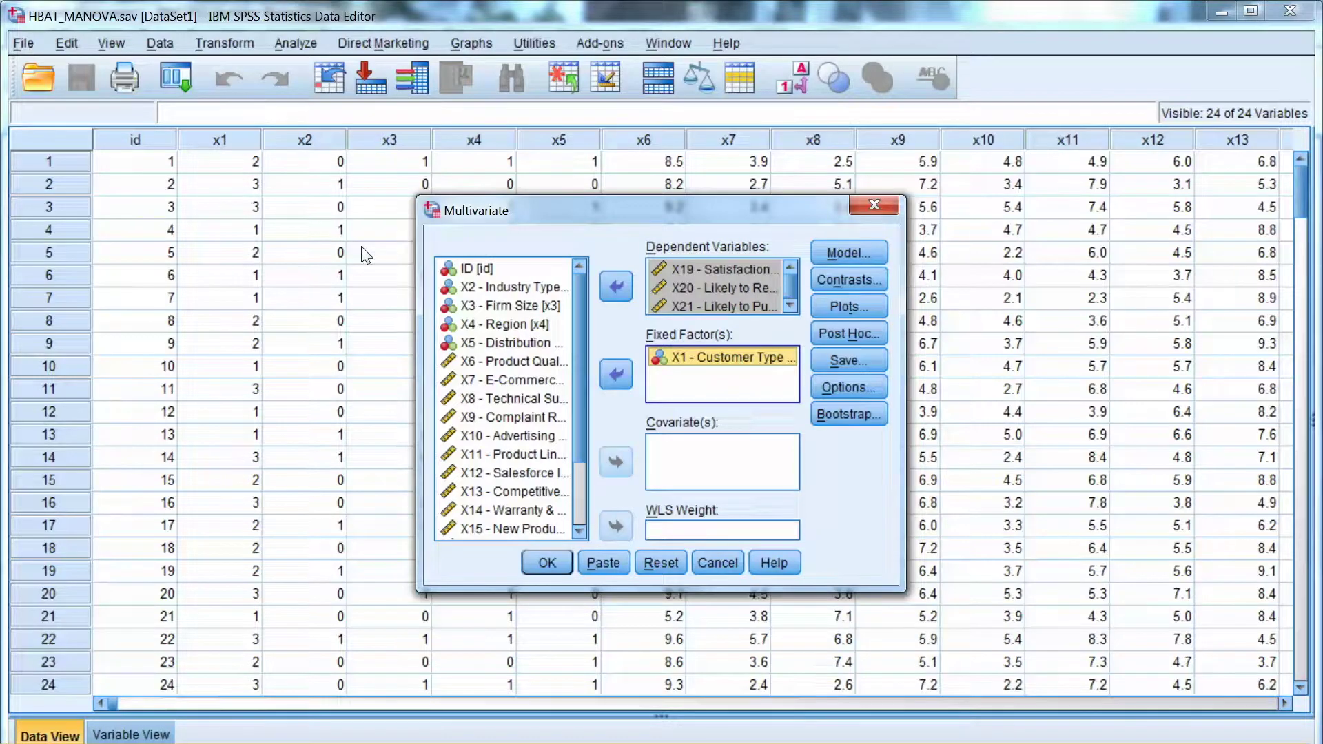
{"action": "left_click", "coordinate": [524, 345]}
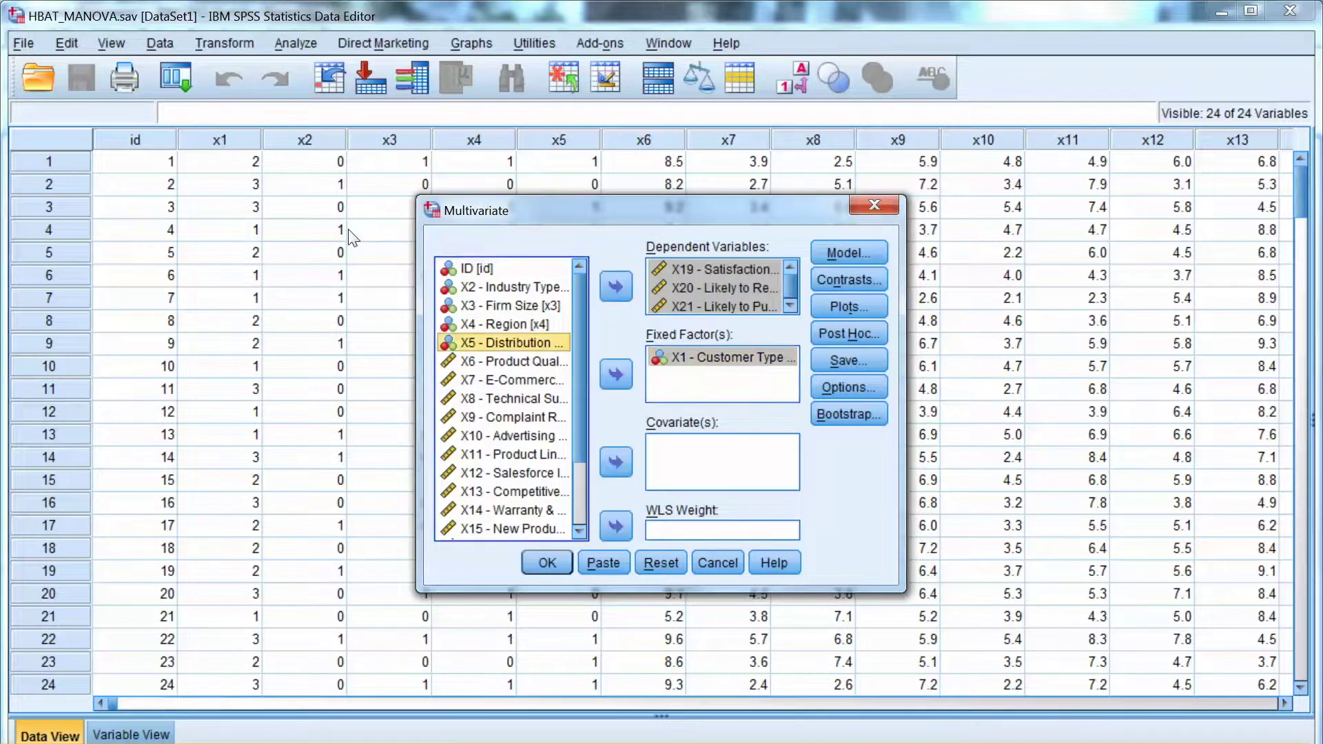
{"action": "left_click", "coordinate": [616, 374]}
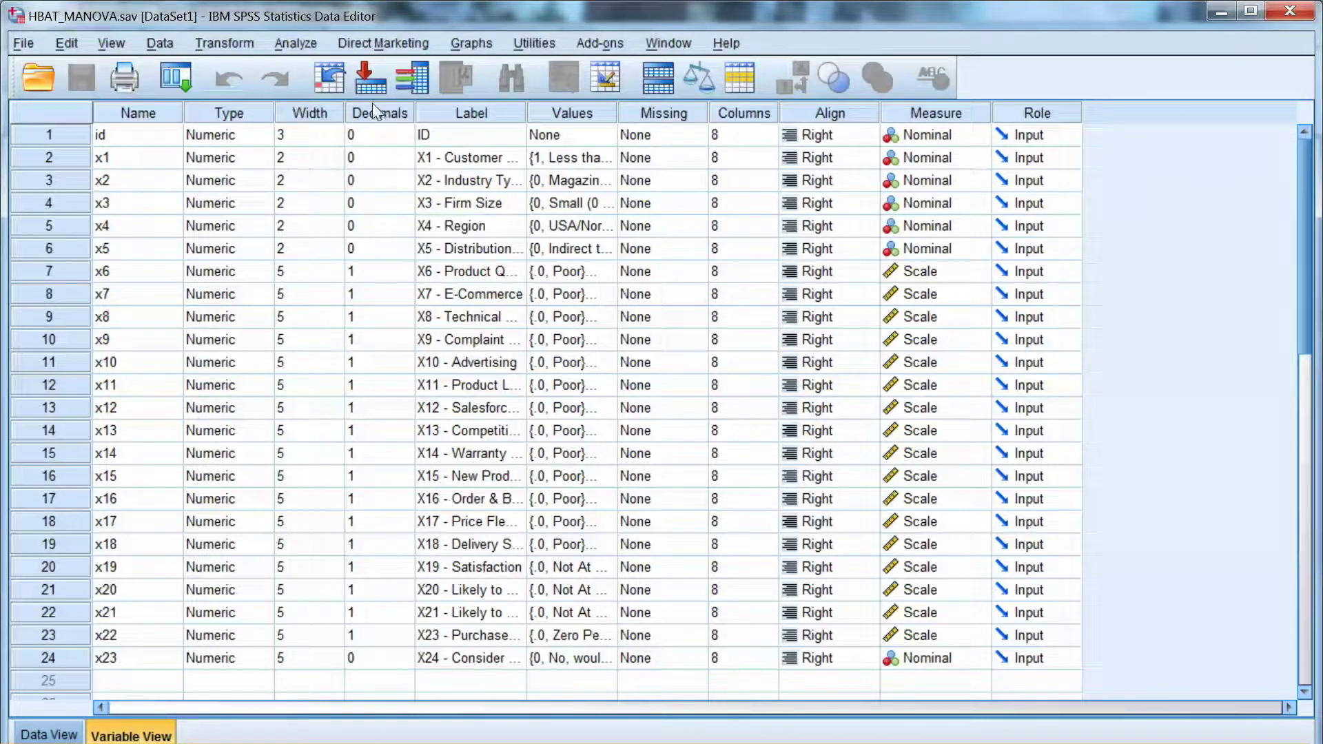
- Widen the Values column in the variable definitions and examine the value labels of x1 and x5
{"action": "left_click_drag", "start_coordinate": [618, 113], "coordinate": [755, 115]}
{"action": "left_click", "coordinate": [603, 155]}
{"action": "left_click", "coordinate": [742, 157]}
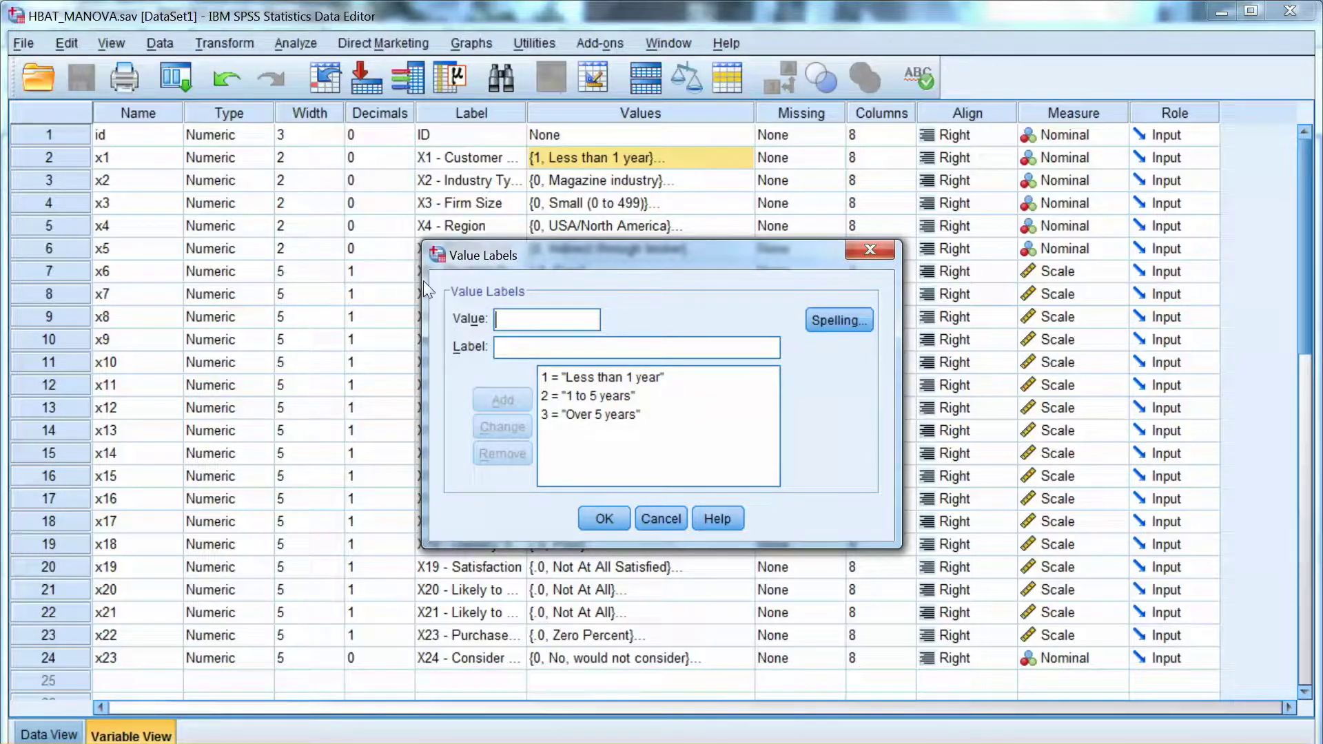
{"action": "key", "text": "Escape"}
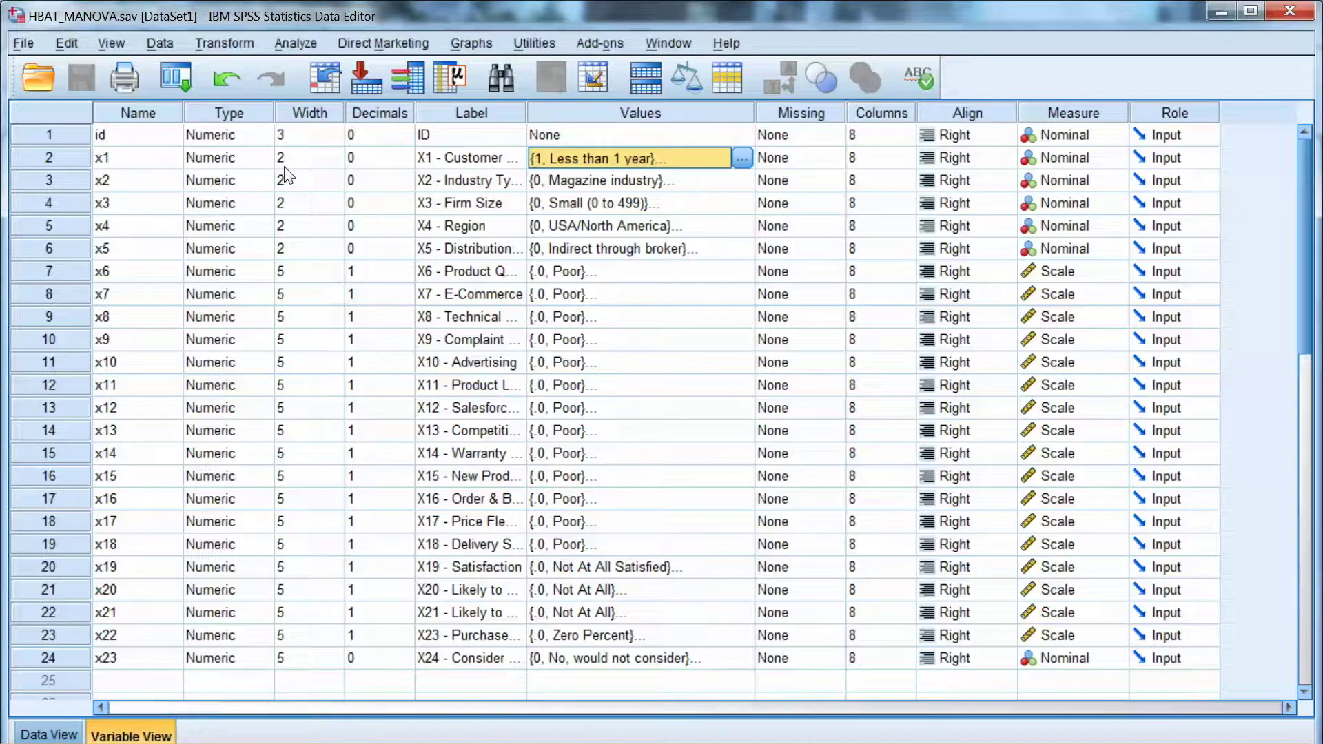
{"action": "left_click", "coordinate": [742, 248]}
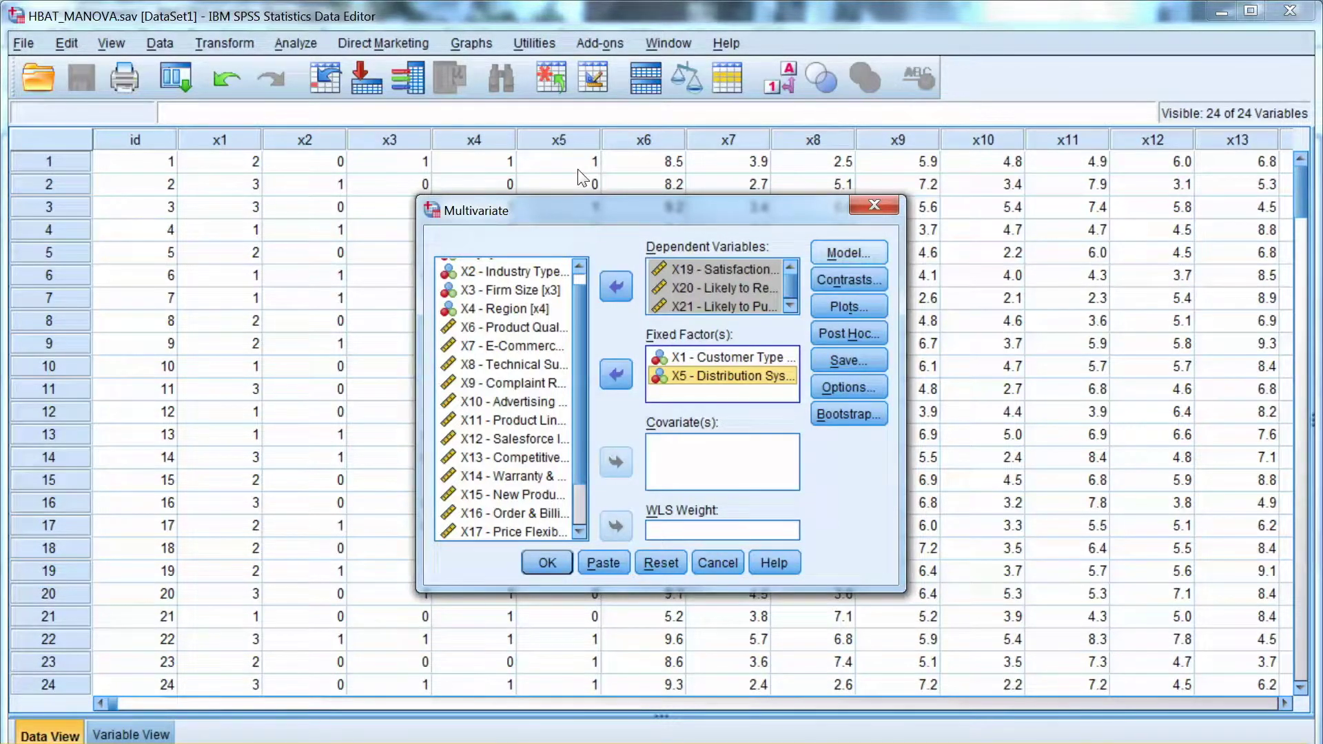
- Check the multivariate model specification and close it without changes
{"action": "left_click", "coordinate": [848, 253]}
{"action": "left_click", "coordinate": [661, 588]}
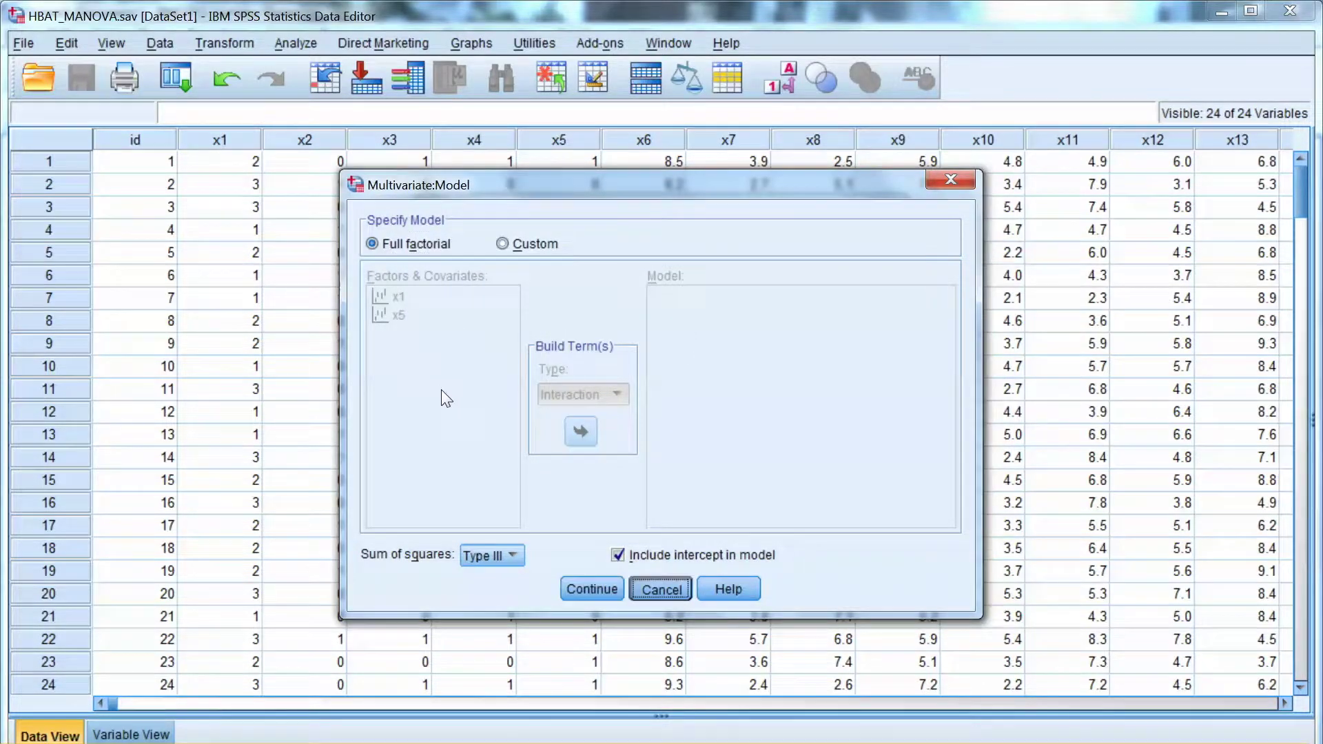
- Try to assign the Difference contrast to factors x1 and x5
{"action": "left_click", "coordinate": [854, 279]}
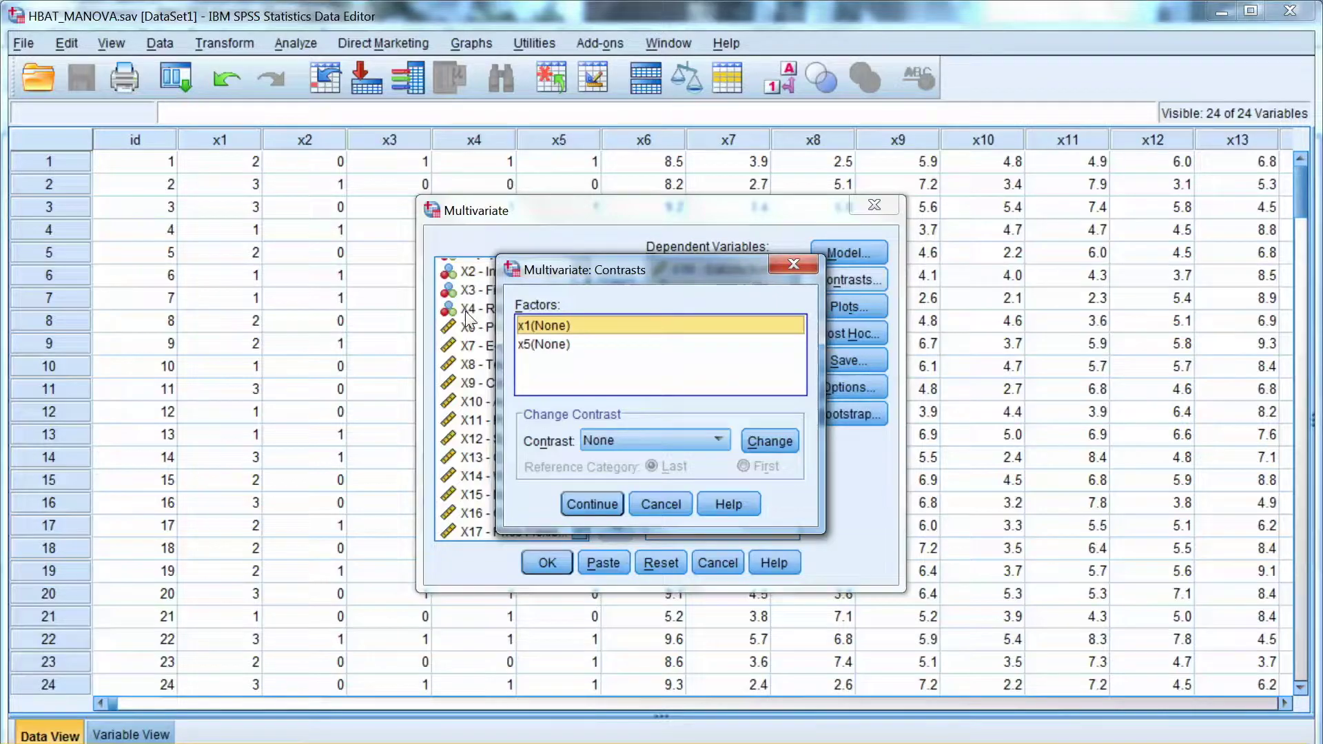
{"action": "left_click", "coordinate": [711, 439]}
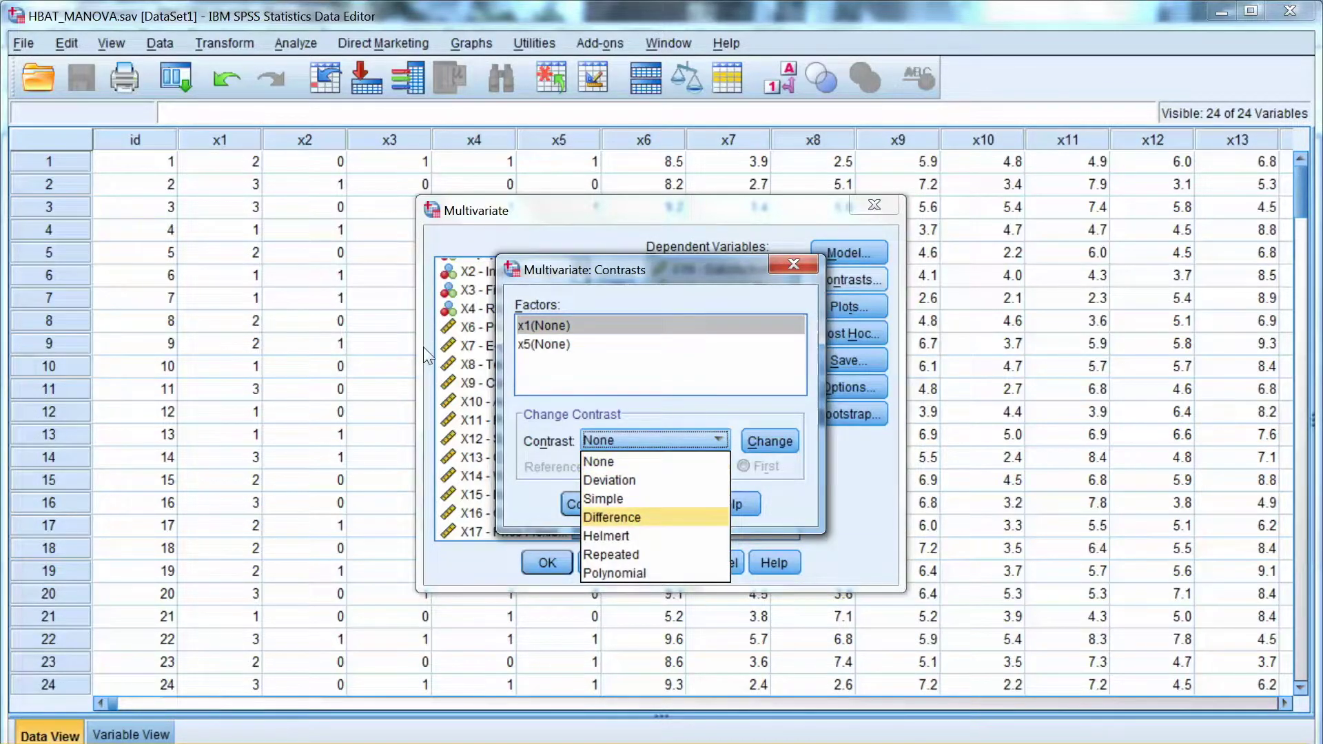
{"action": "left_click", "coordinate": [634, 517]}
{"action": "left_click", "coordinate": [570, 344]}
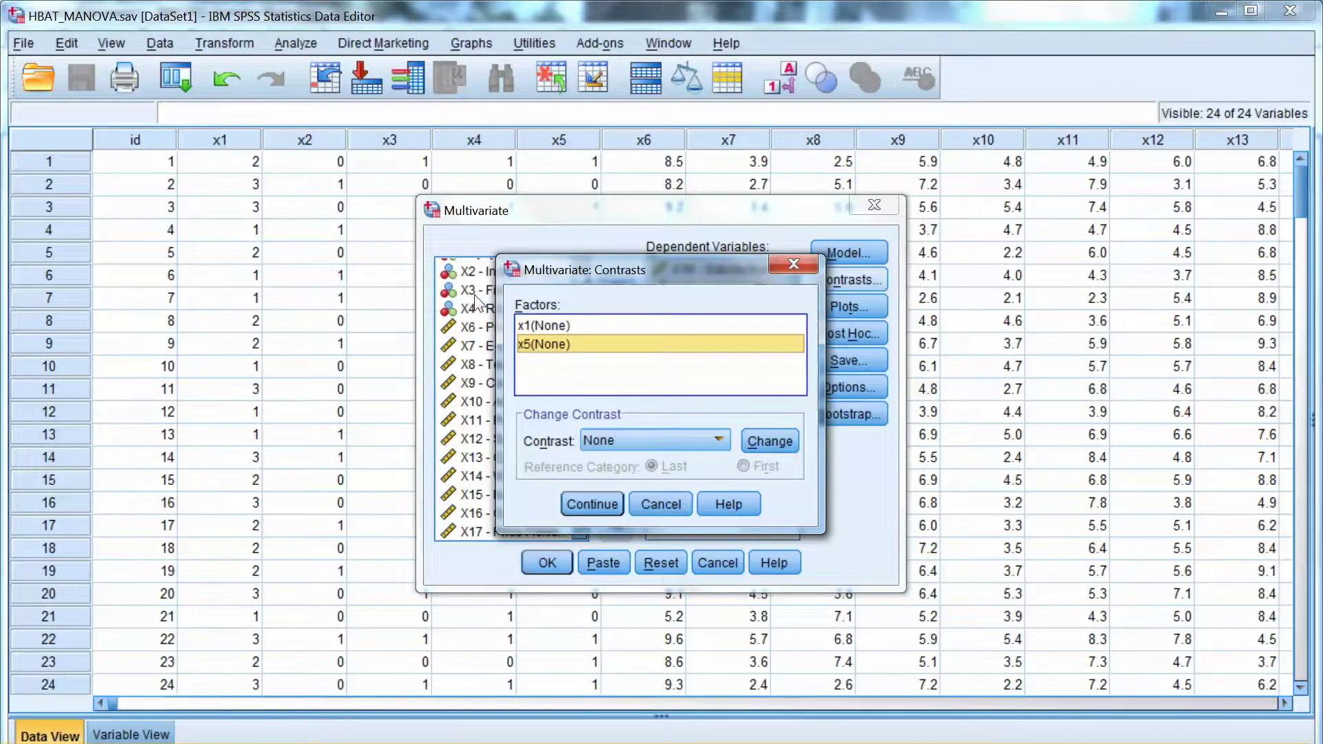
{"action": "left_click", "coordinate": [718, 439]}
{"action": "left_click", "coordinate": [661, 514]}
{"action": "left_click", "coordinate": [591, 328]}
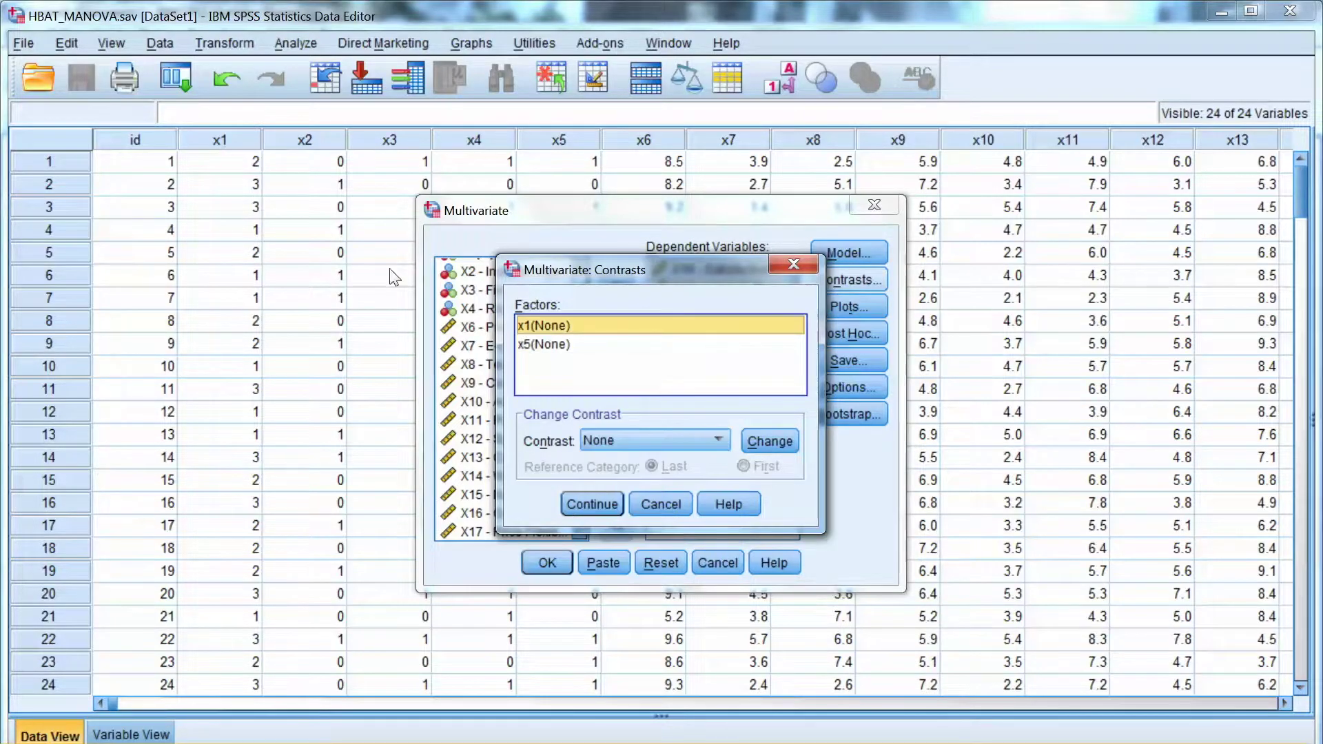
- Try once more to choose the Difference contrast for x1 and x5, and close the contrast settings
{"action": "key", "text": "alt+n"}
{"action": "key", "text": "alt+Down"}
{"action": "key", "text": "Down"}
{"action": "key", "text": "Down"}
{"action": "key", "text": "Down"}
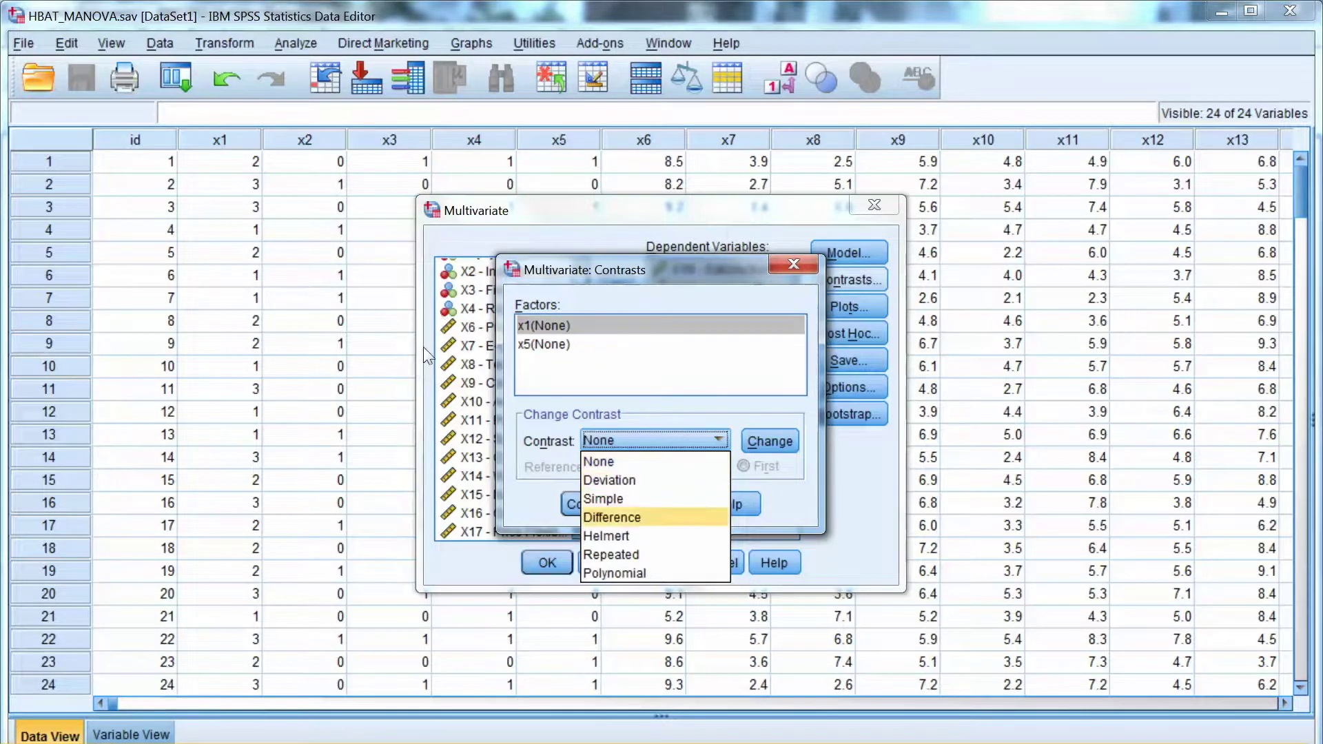
{"action": "key", "text": "Return"}
{"action": "left_click", "coordinate": [573, 345]}
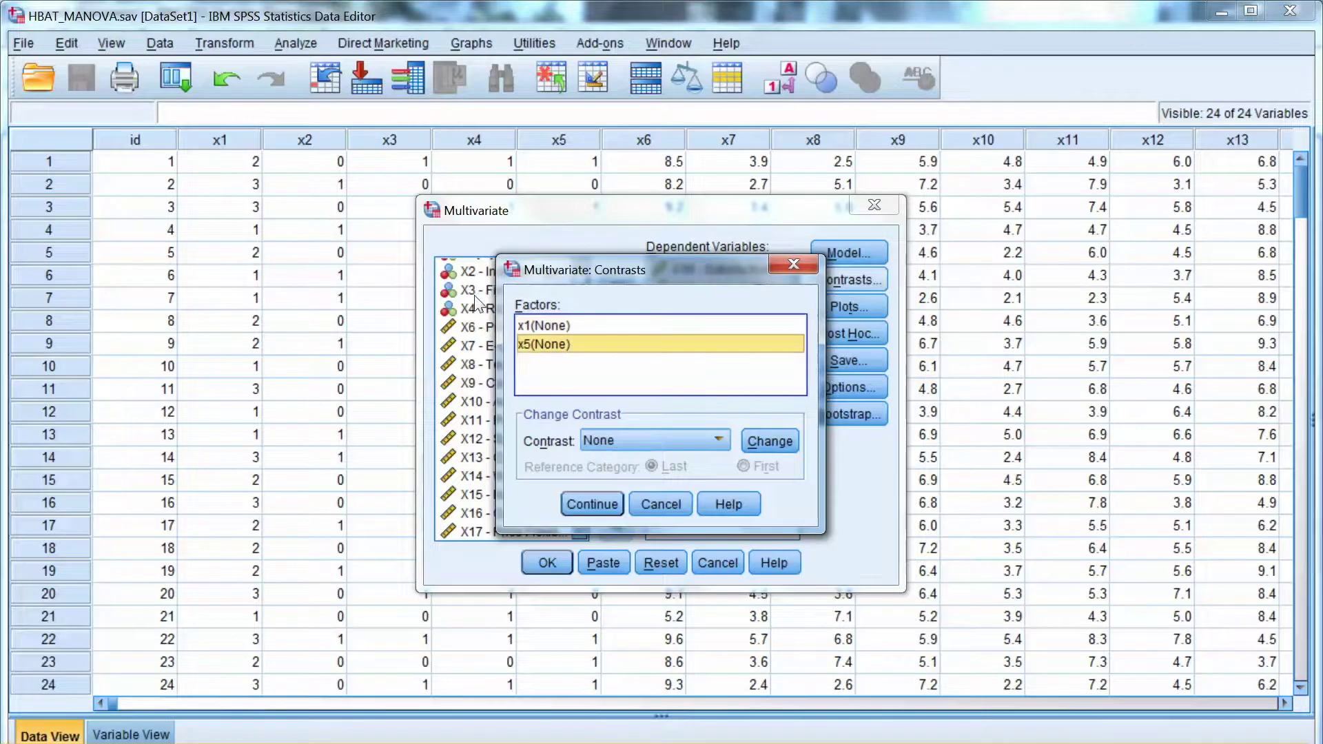
{"action": "left_click", "coordinate": [721, 440]}
{"action": "key", "text": "Down"}
{"action": "key", "text": "Down"}
{"action": "key", "text": "Down"}
{"action": "key", "text": "Return"}
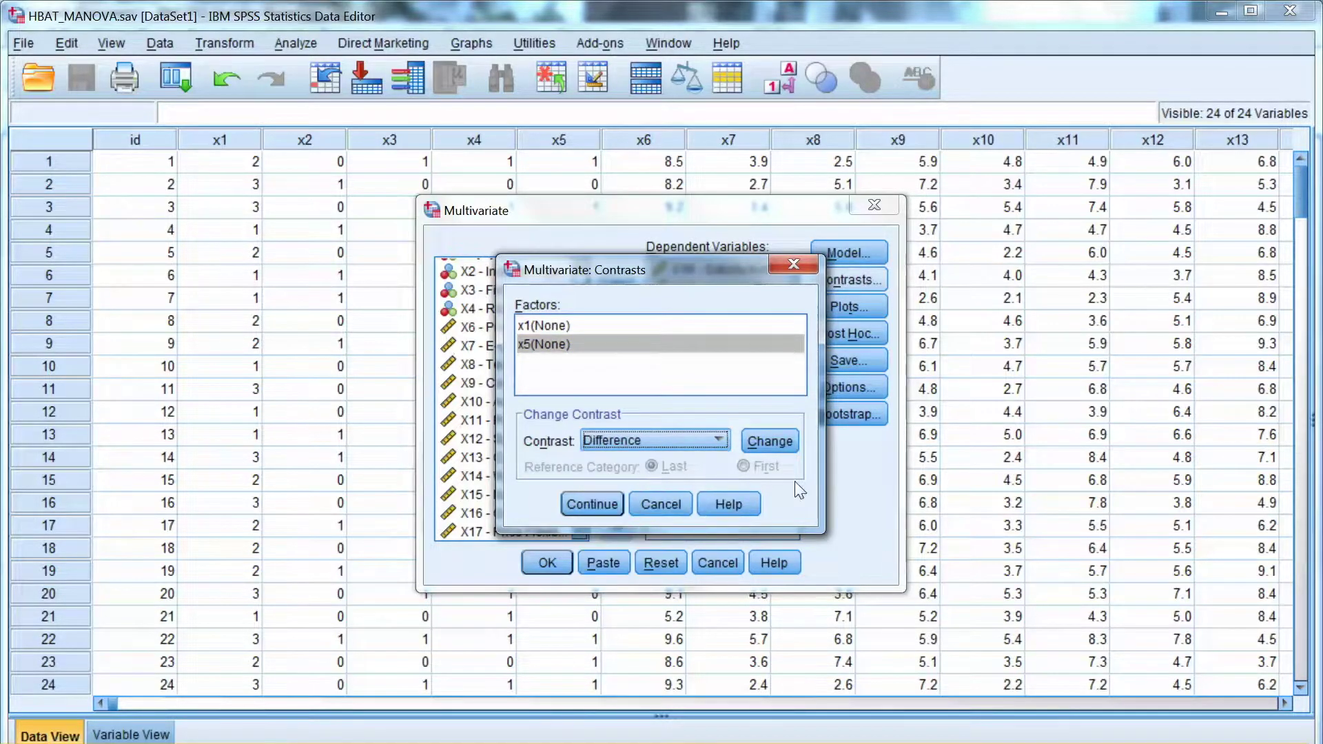
{"action": "key", "text": "Return"}
- Add a profile plot with x1 on the horizontal axis and x5 as separate lines
{"action": "left_click", "coordinate": [854, 306]}
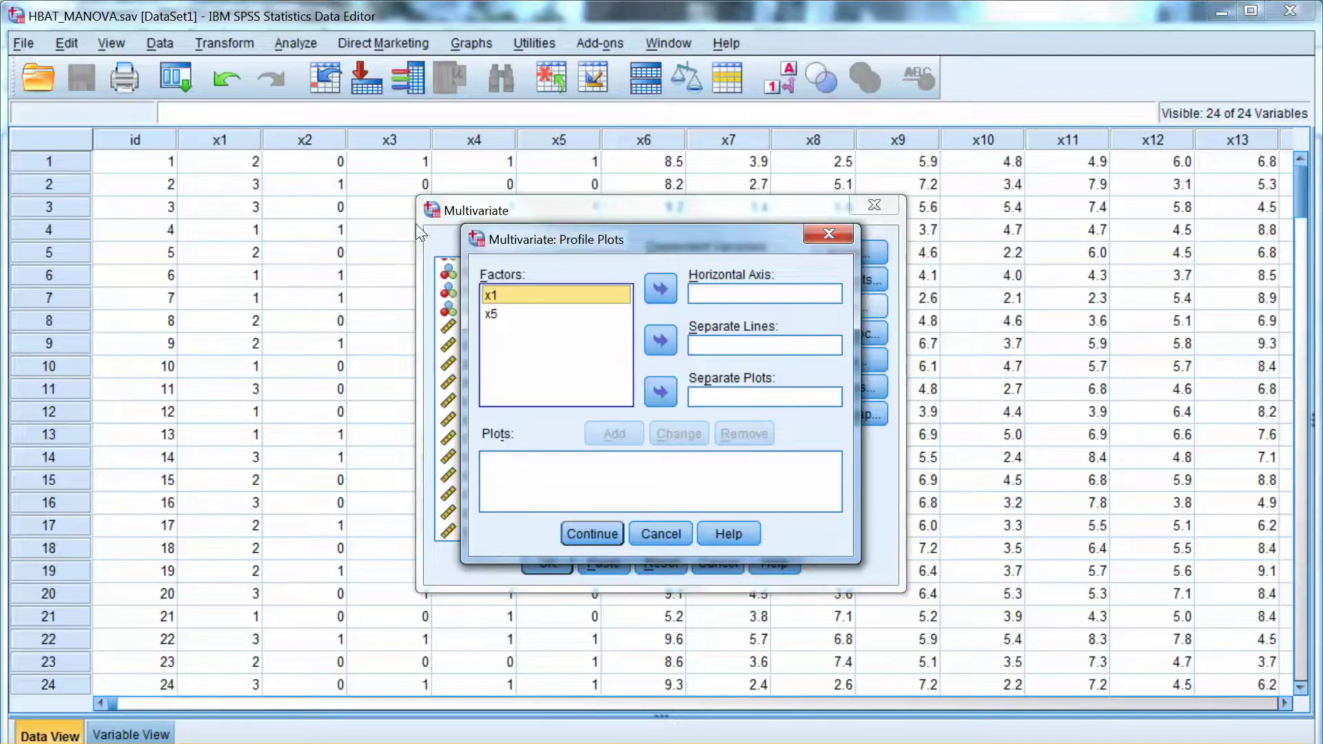
{"action": "left_click", "coordinate": [660, 289]}
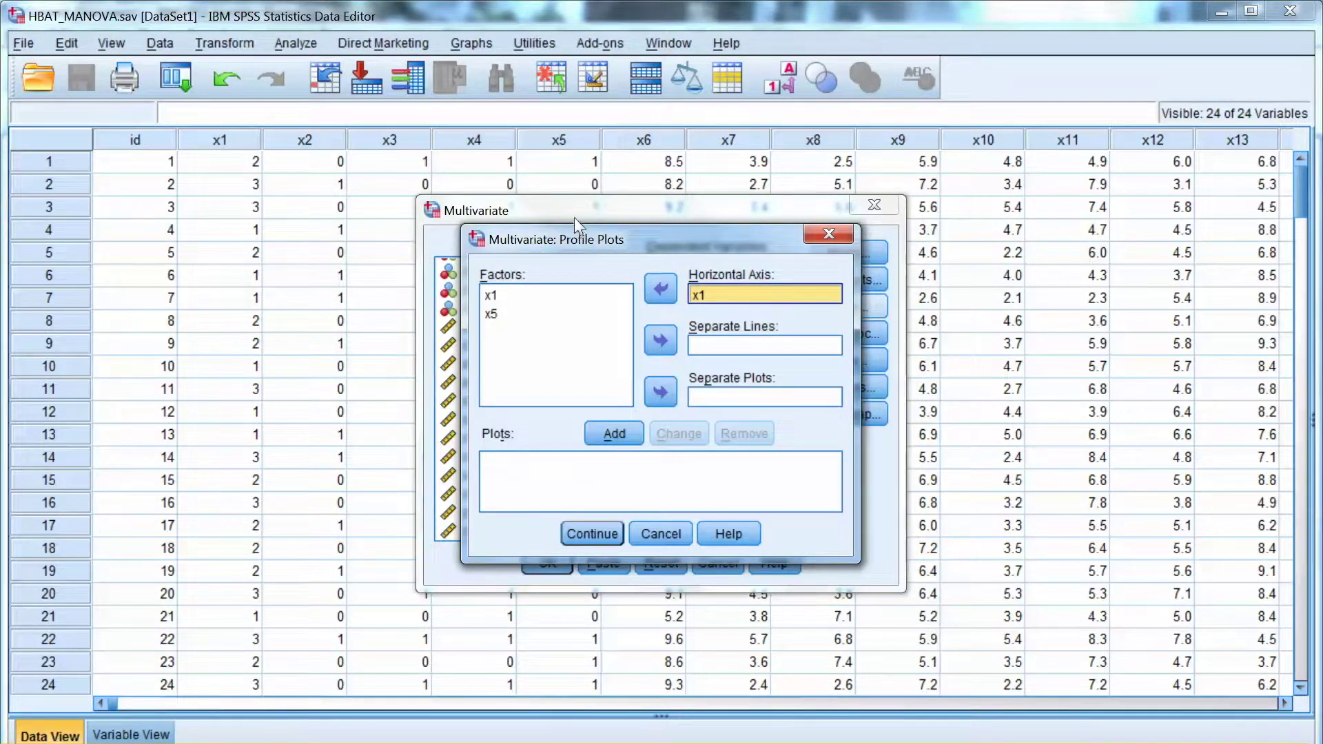
{"action": "left_click", "coordinate": [496, 313]}
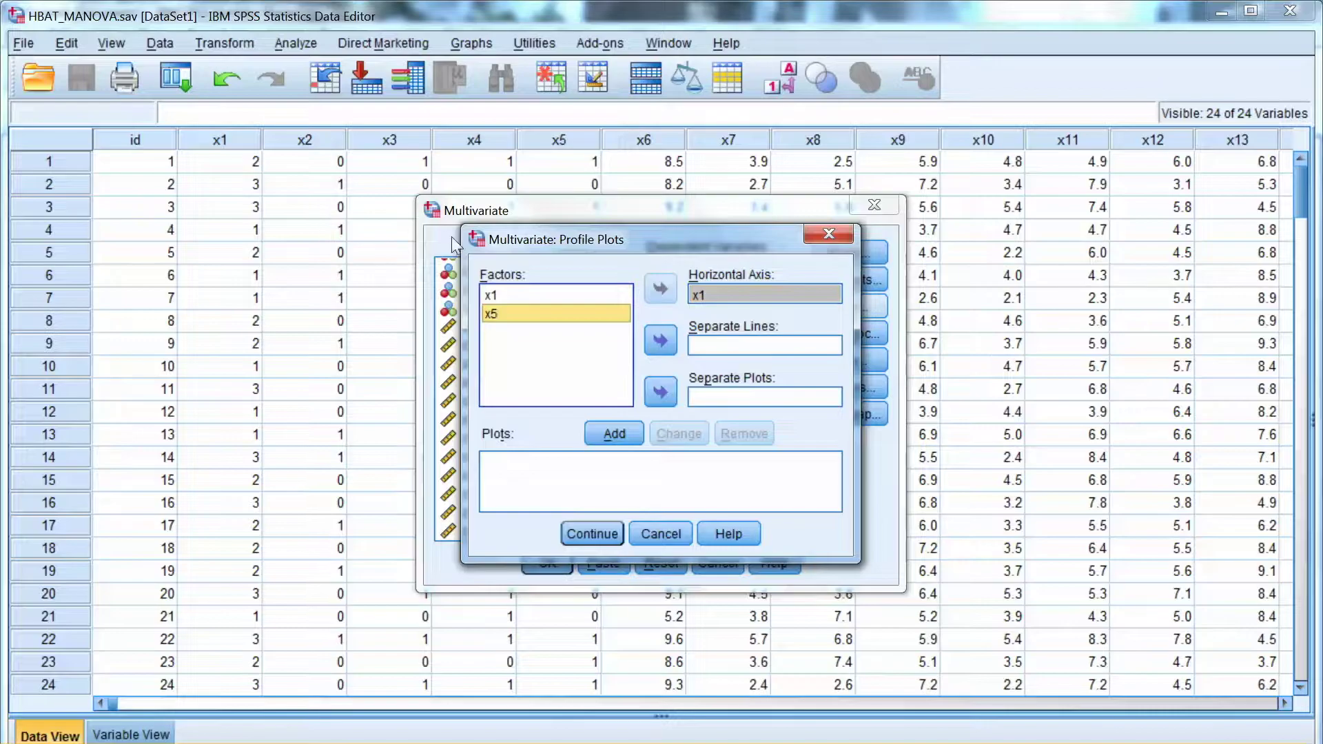
{"action": "left_click", "coordinate": [660, 339]}
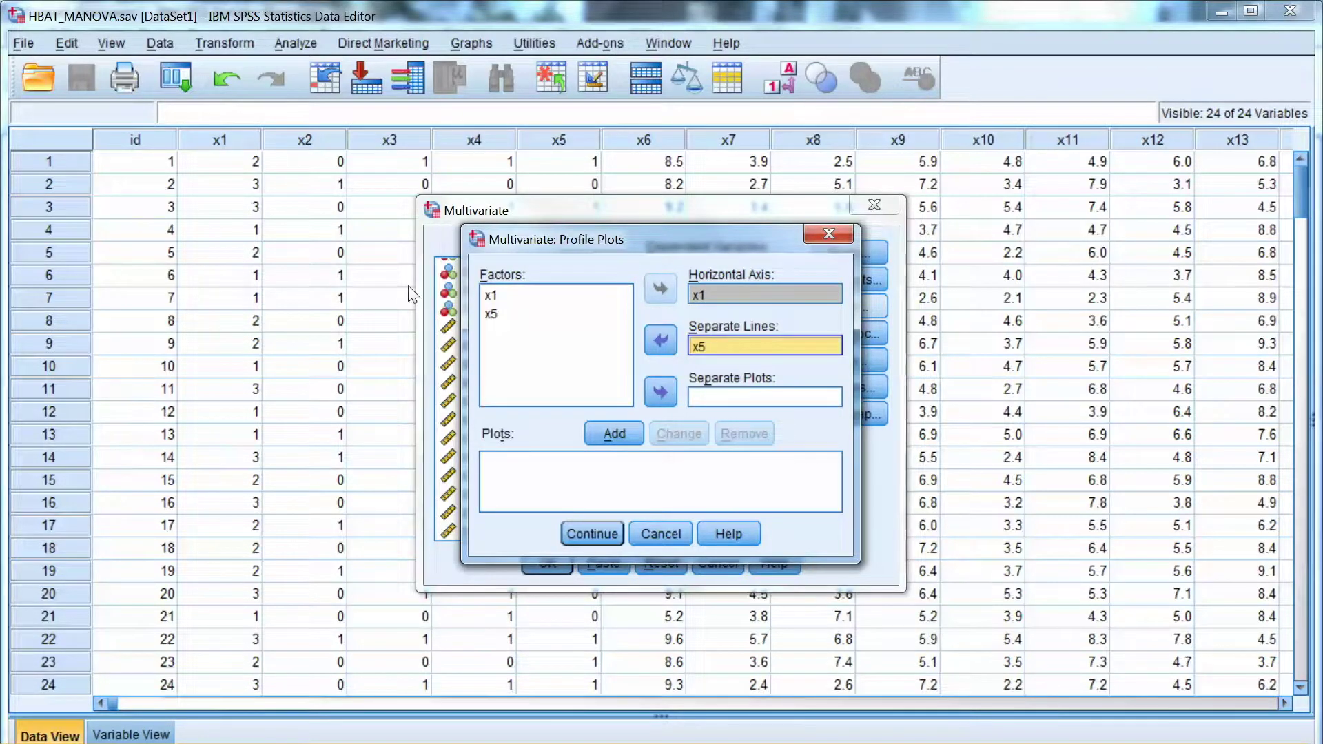
{"action": "left_click", "coordinate": [617, 432]}
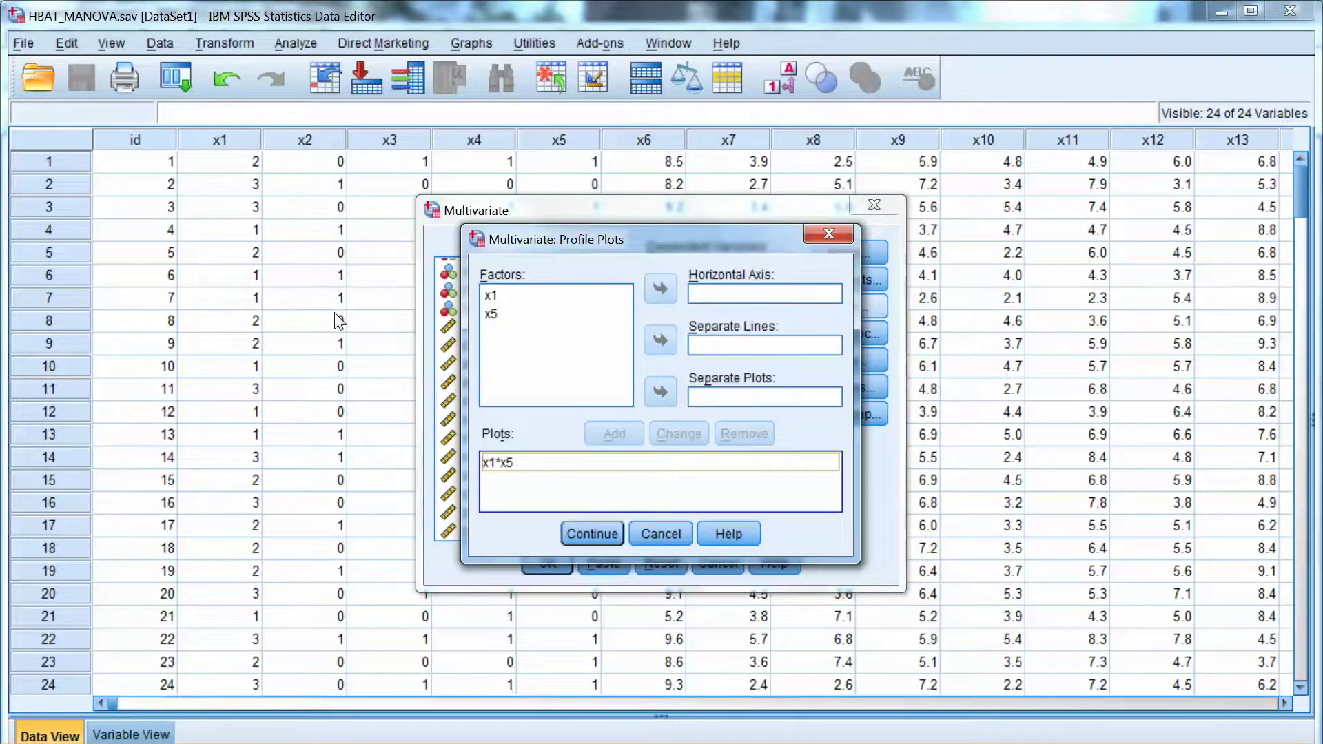
{"action": "key", "text": "Return"}
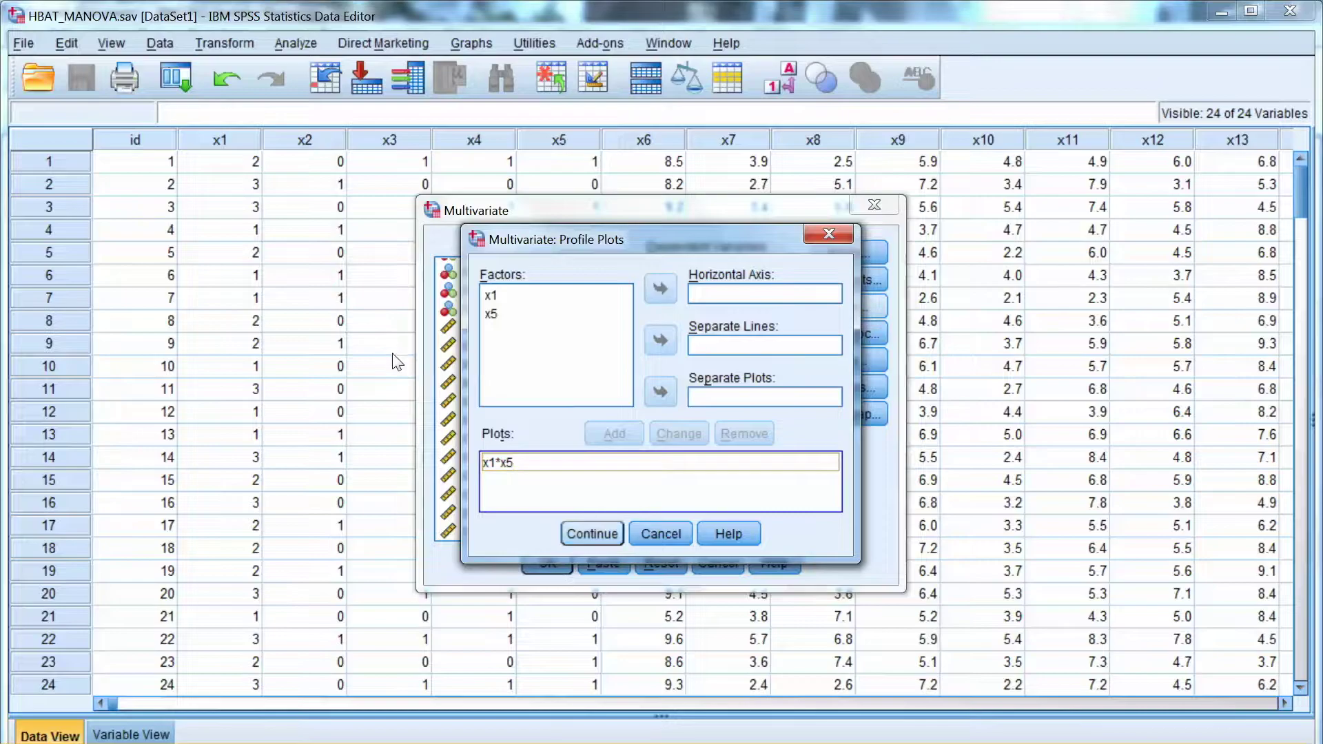
- Request post hoc comparisons for x1 and x5 using the LSD, Scheffe and Tukey tests
{"action": "key", "text": "alt+h"}
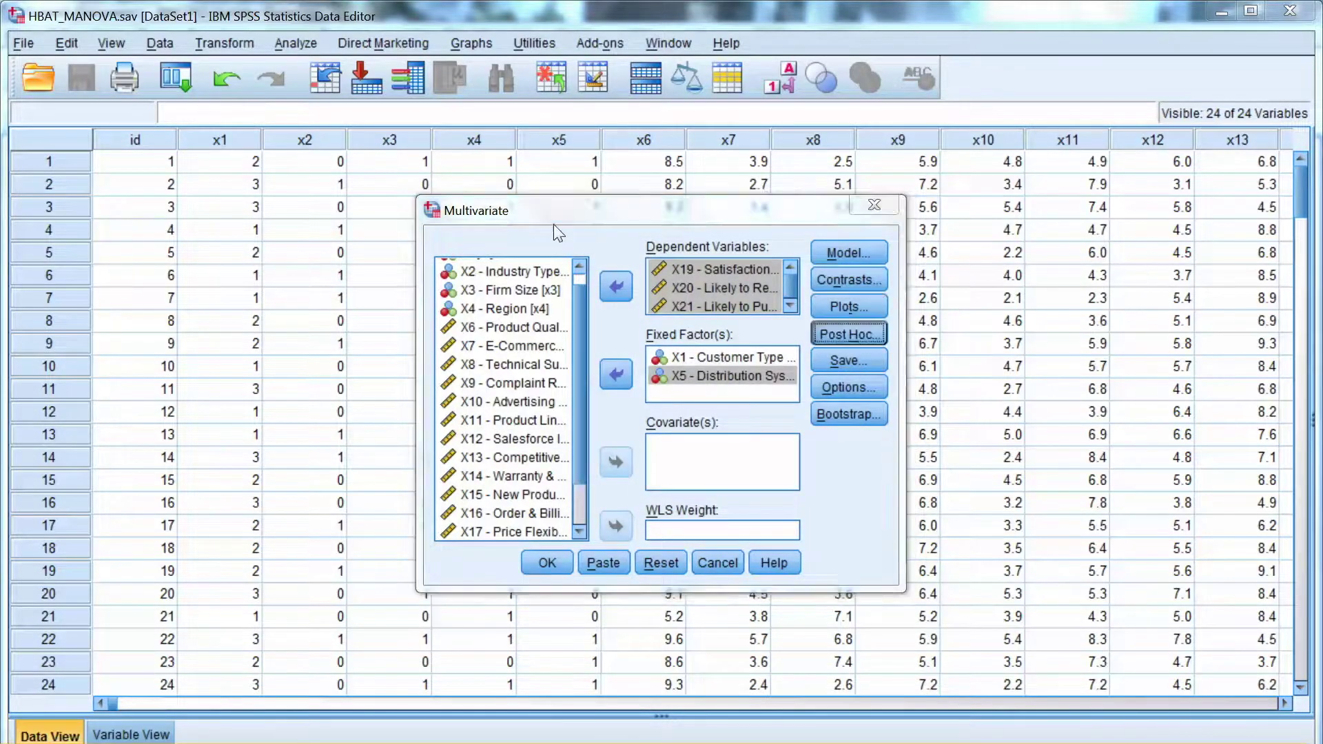
{"action": "left_click", "coordinate": [660, 275]}
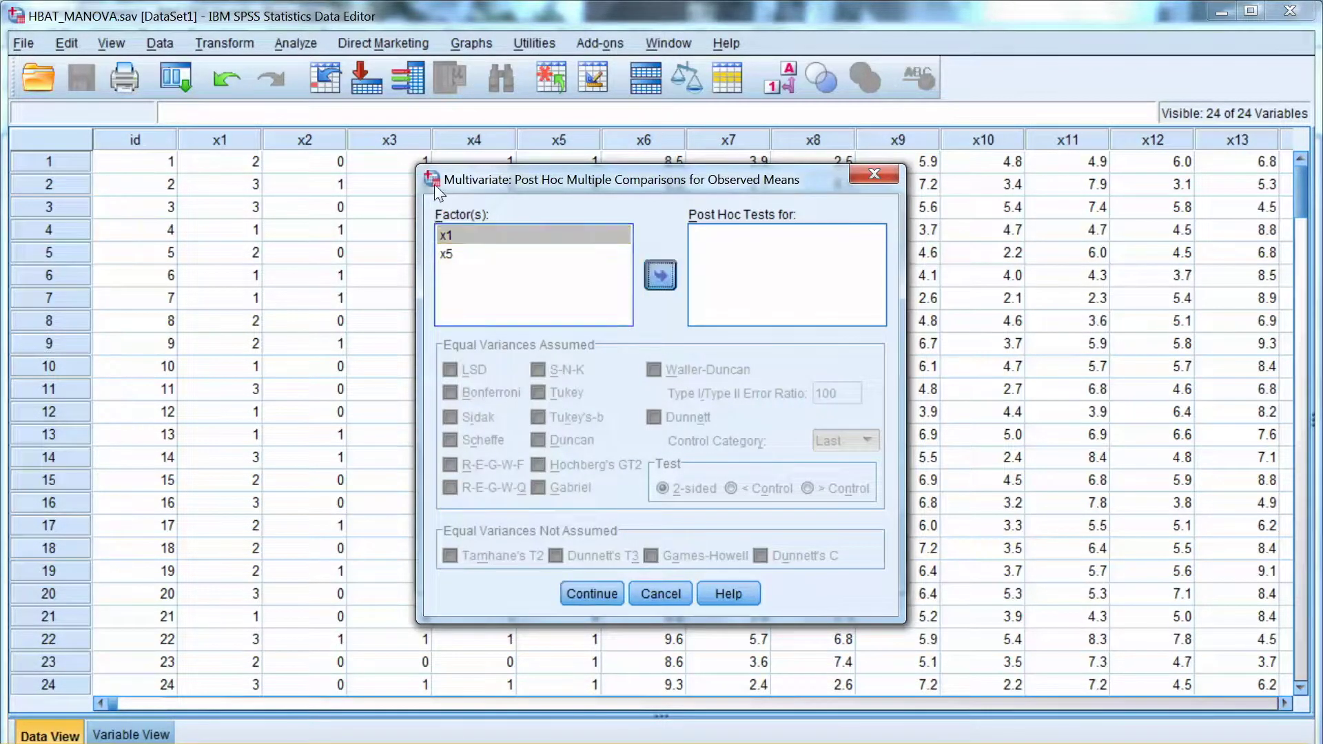
{"action": "left_click", "coordinate": [448, 254]}
{"action": "left_click", "coordinate": [660, 275]}
{"action": "key", "text": "Tab"}
{"action": "key", "text": "Tab"}
{"action": "key", "text": "space"}
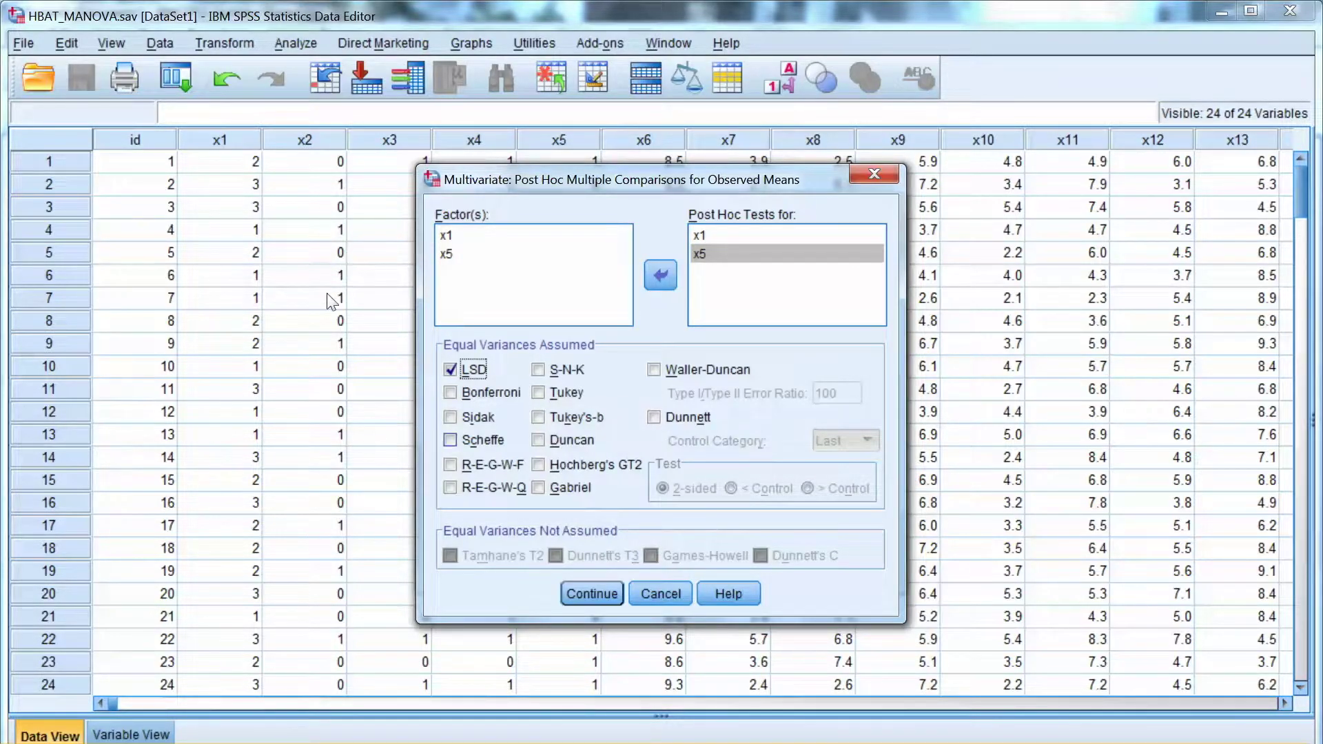
{"action": "left_click", "coordinate": [452, 438]}
{"action": "left_click", "coordinate": [538, 392]}
{"action": "key", "text": "Return"}
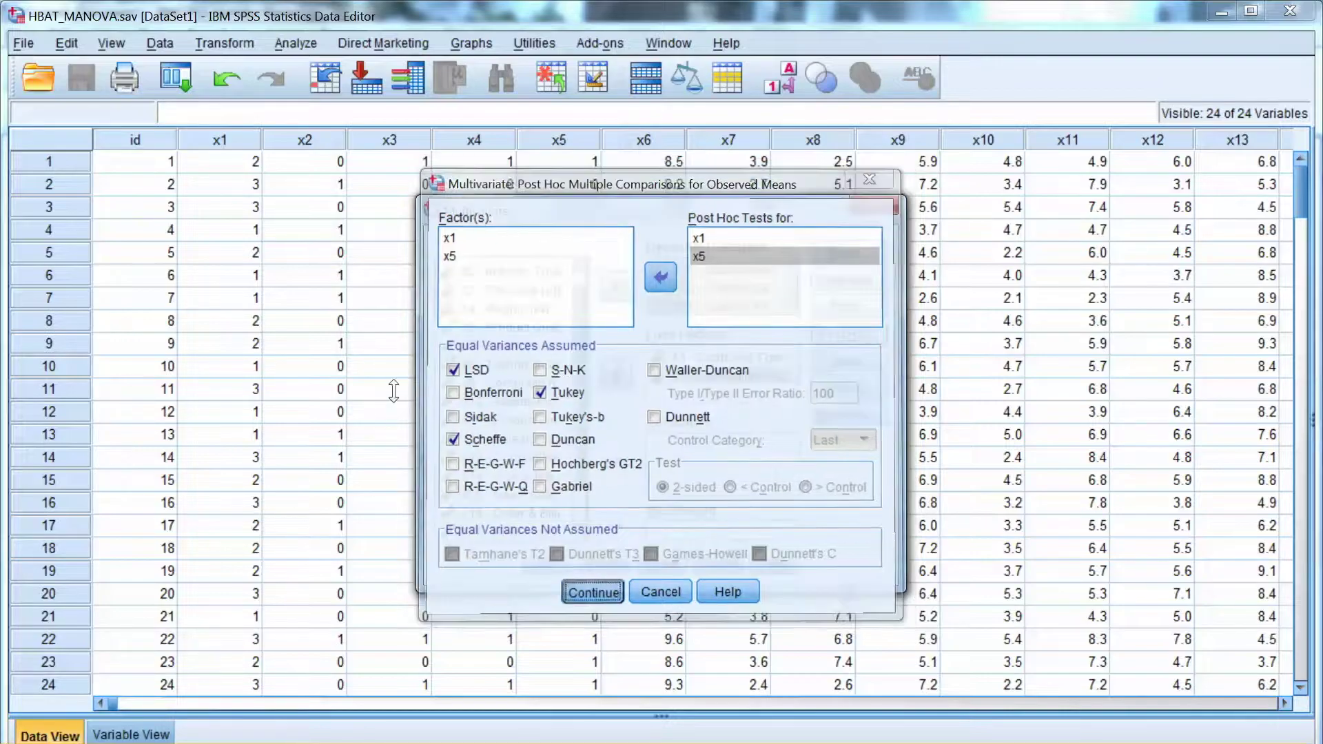
- Display marginal means for (OVERALL), x1, x5 and x1*x5, enable homogeneity tests, and run the analysis
{"action": "key", "text": "alt+o"}
{"action": "key", "text": "shift+End"}
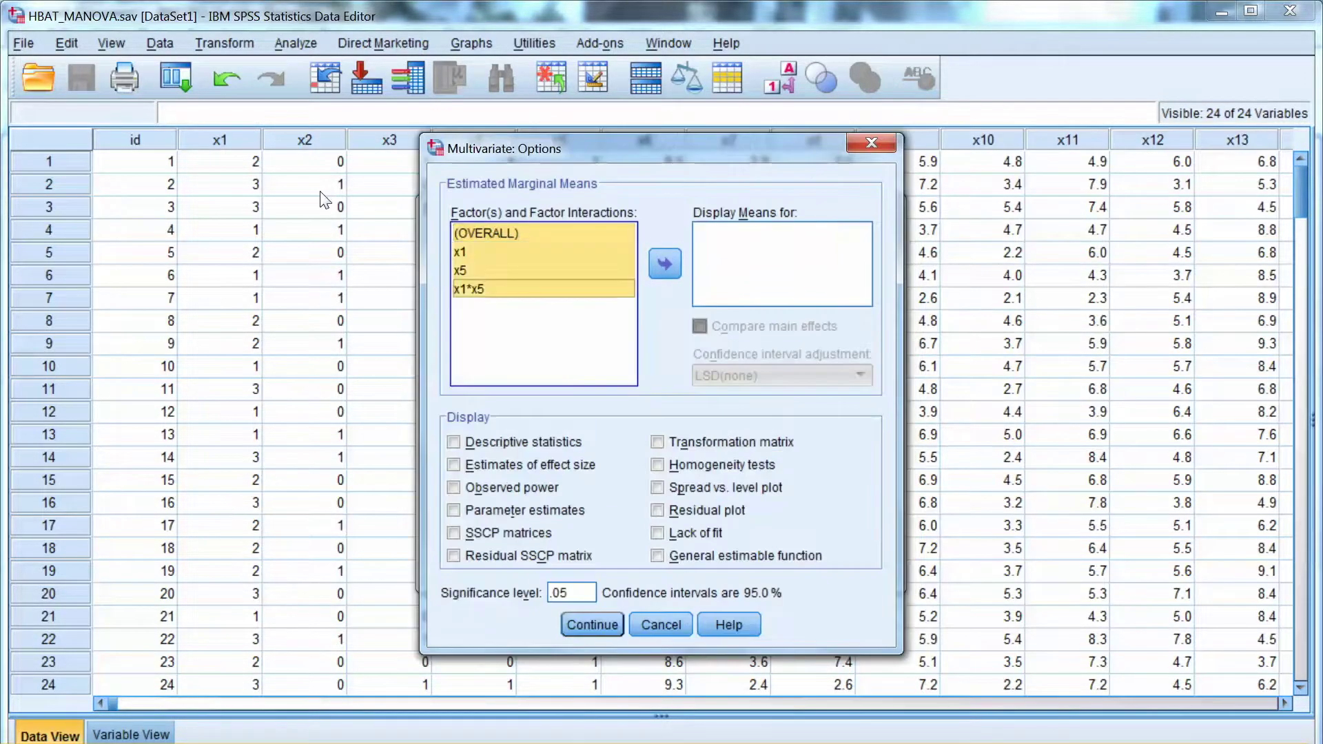
{"action": "key", "text": "Tab"}
{"action": "key", "text": "space"}
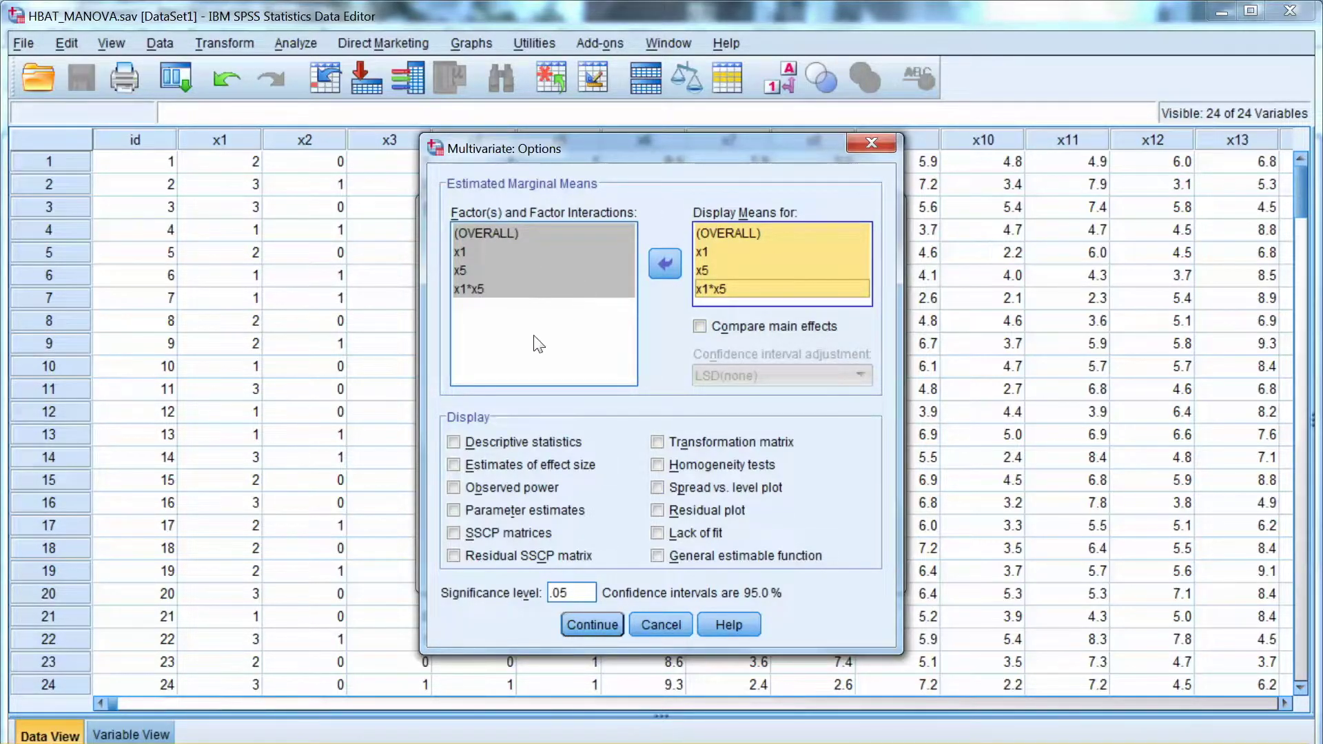
{"action": "key", "text": "alt+h"}
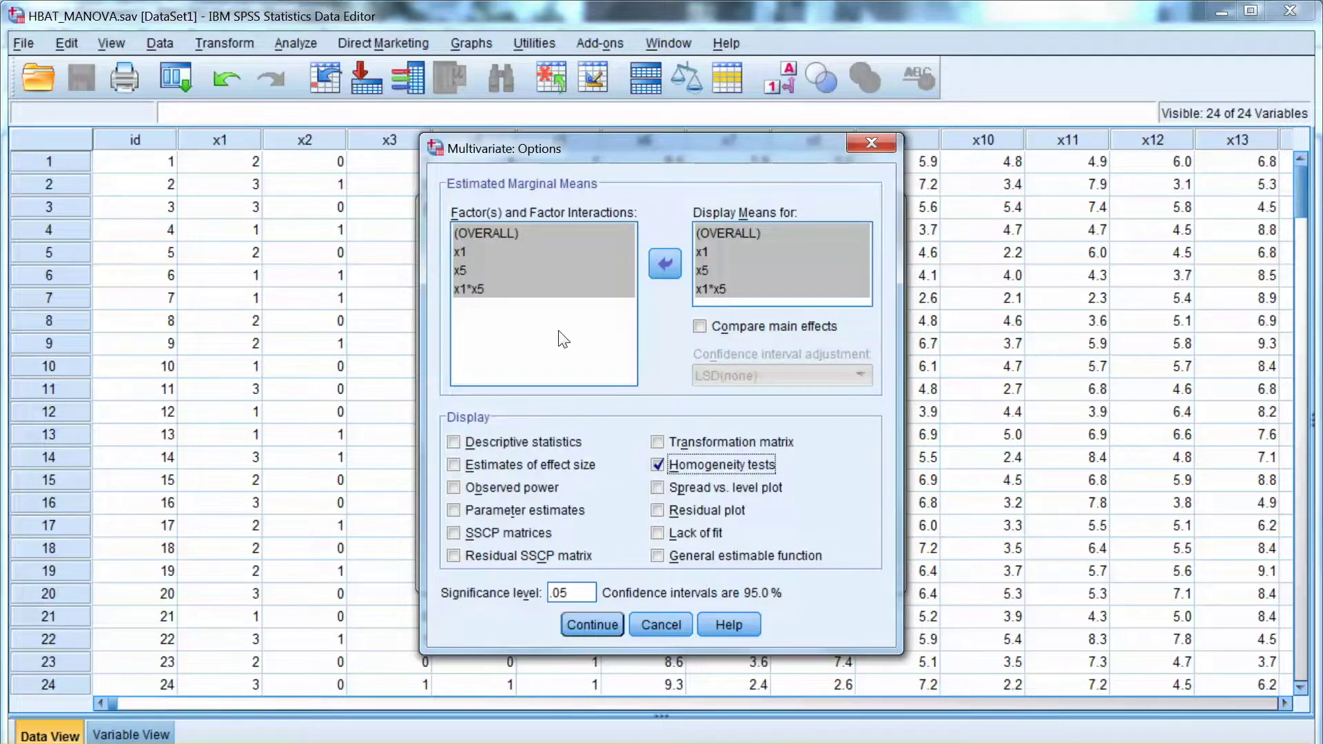
{"action": "key", "text": "Return"}
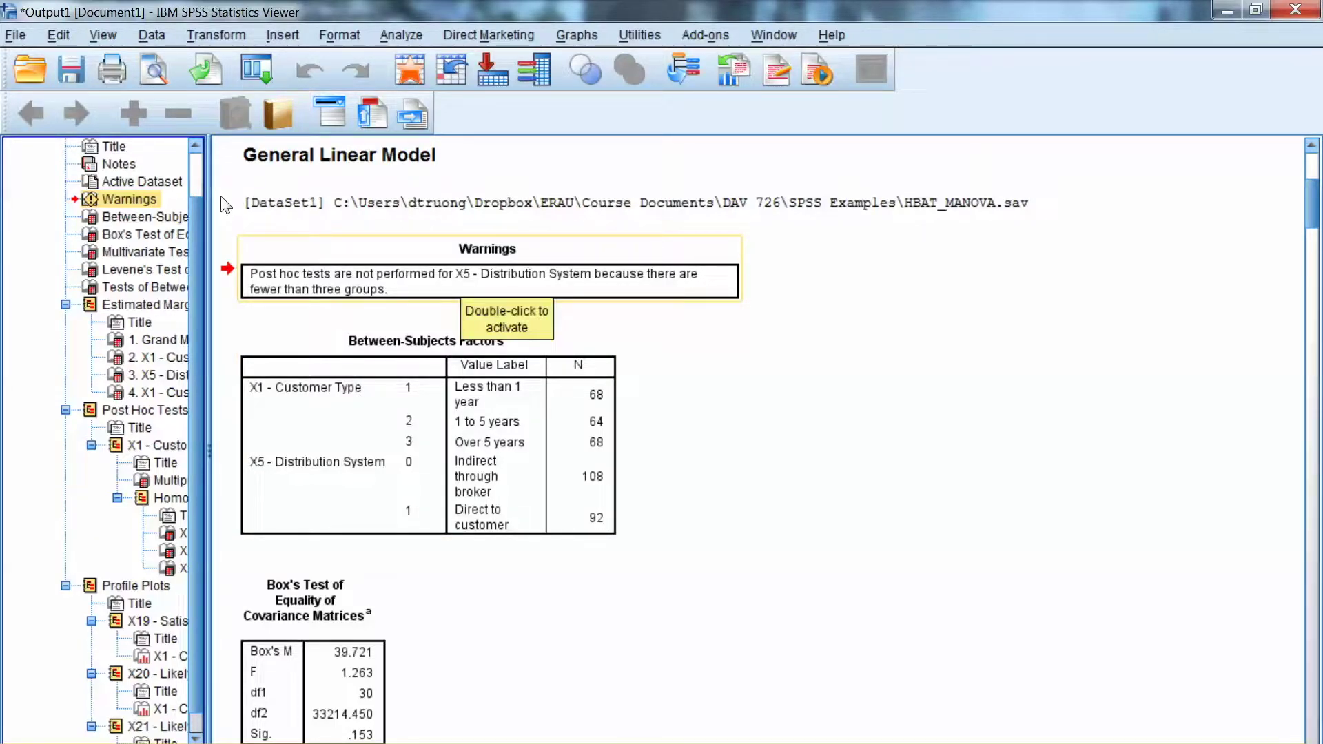
- Select the Warnings table in the General Linear Model output to read it
{"action": "left_click", "coordinate": [571, 250]}
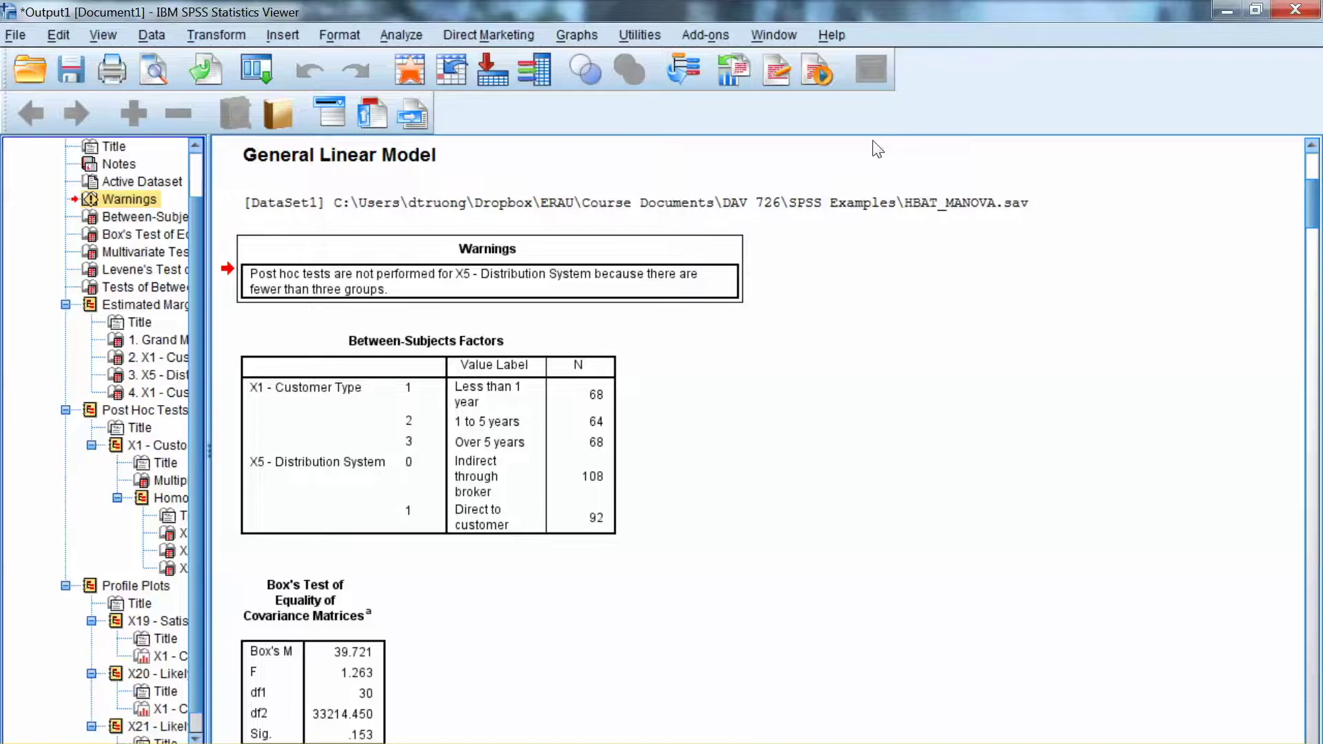
- Review the Between-Subjects Factors table and the Box's Test of Equality of Covariance Matrices
{"action": "scroll", "coordinate": [877, 148], "scroll_direction": "down", "scroll_amount": 3}
{"action": "scroll", "coordinate": [876, 155], "scroll_direction": "down", "scroll_amount": 4}
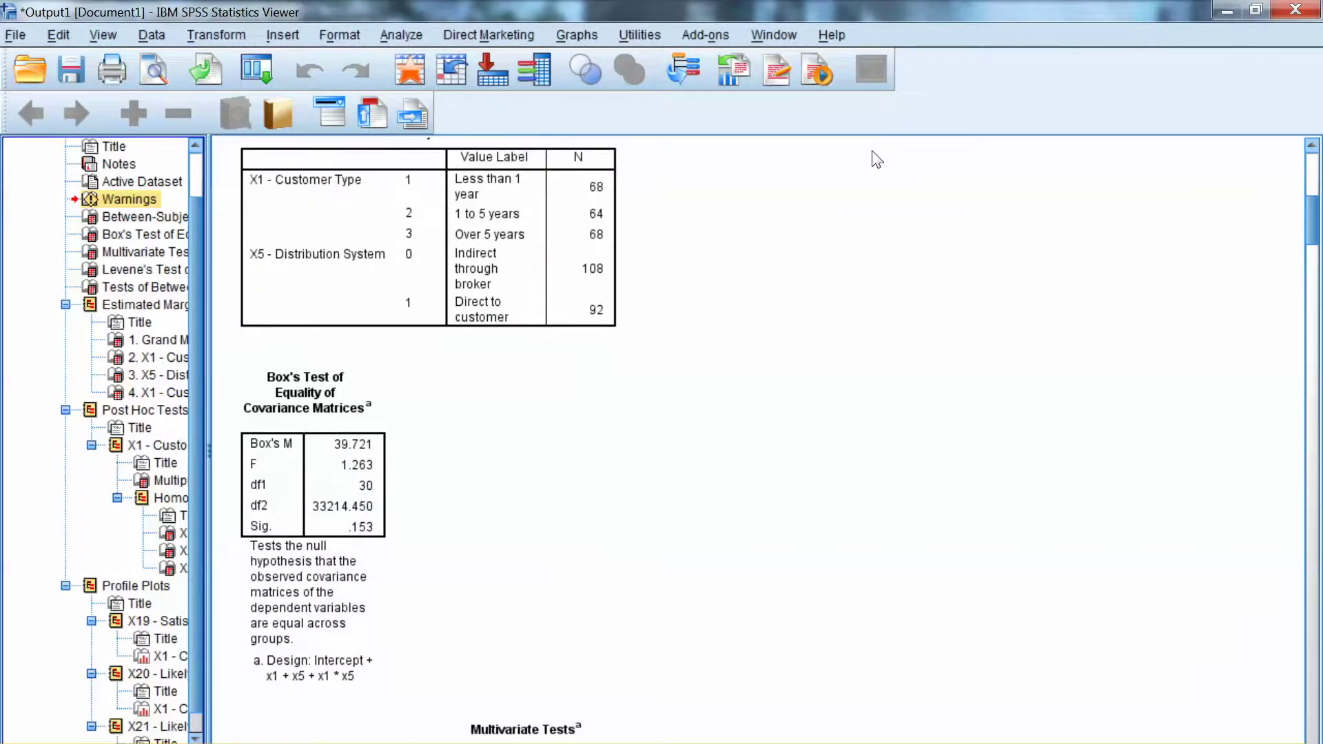
{"action": "scroll", "coordinate": [876, 162], "scroll_direction": "down", "scroll_amount": 2}
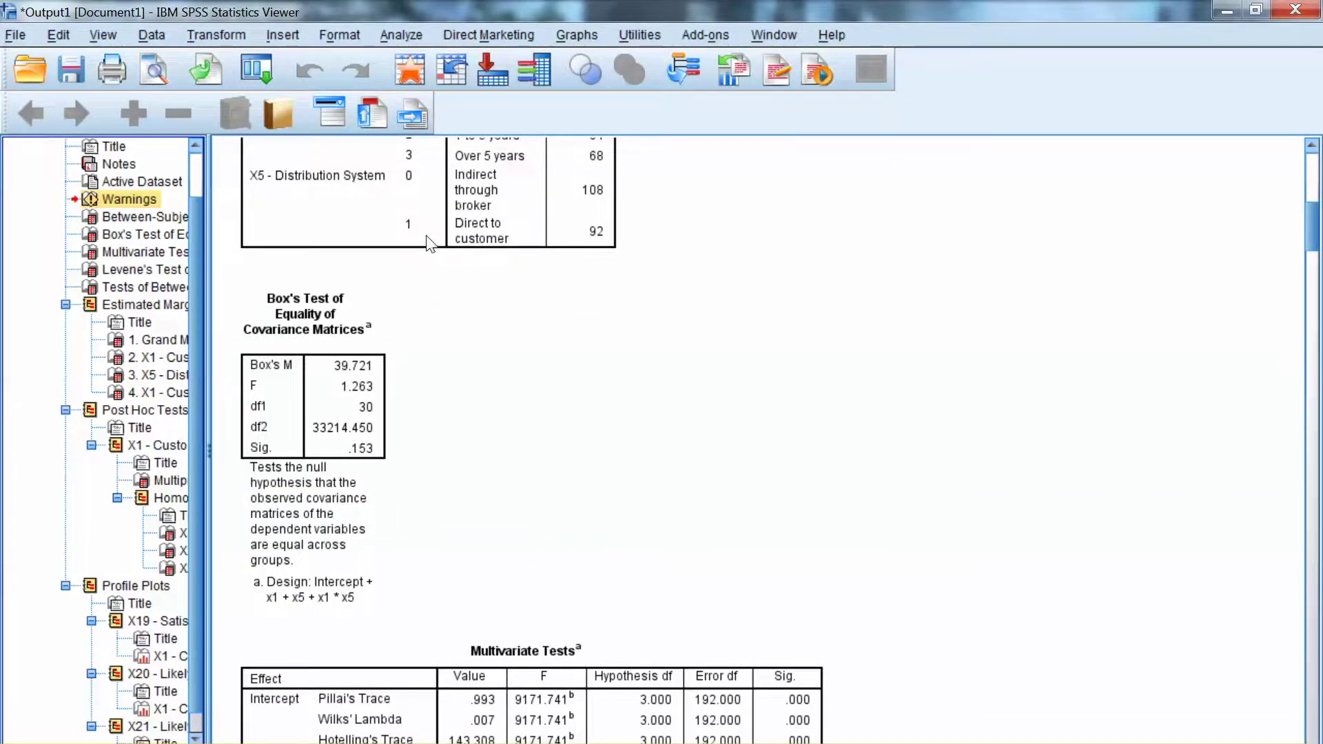
{"action": "left_click", "coordinate": [241, 289]}
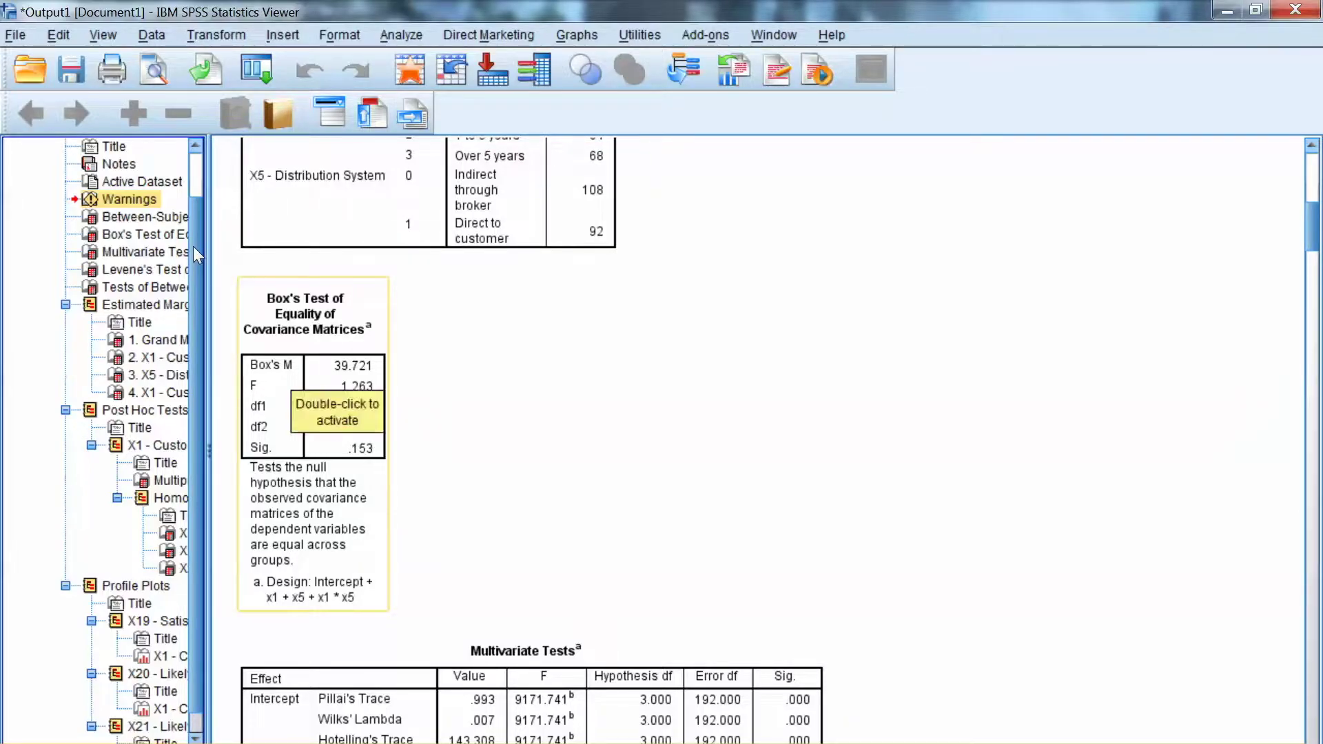
{"action": "left_click", "coordinate": [393, 296]}
{"action": "left_click", "coordinate": [243, 306]}
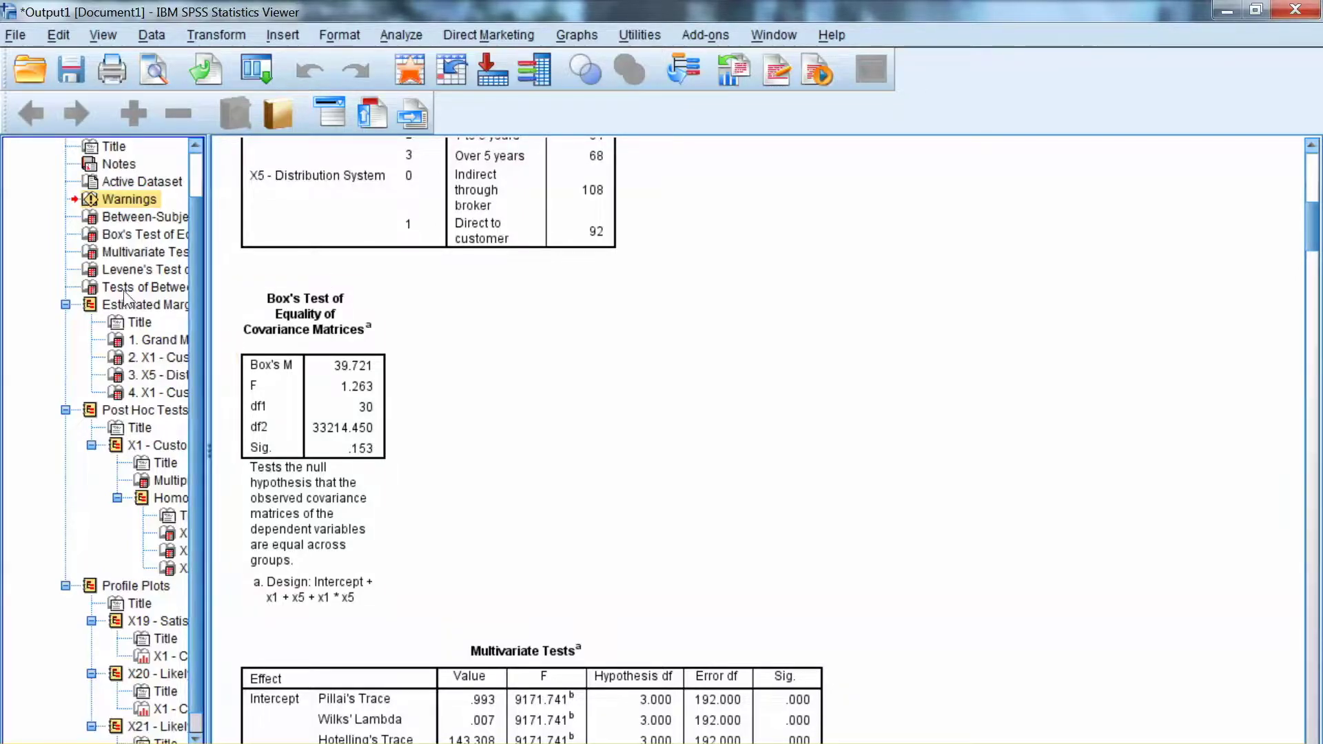
- Look over Levene's Test of Equality of Error Variances and examine the Multivariate Tests table for x1, x5 and x1*x5
{"action": "left_click", "coordinate": [620, 334]}
{"action": "scroll", "coordinate": [758, 413], "scroll_direction": "down", "scroll_amount": 3}
{"action": "scroll", "coordinate": [937, 500], "scroll_direction": "down", "scroll_amount": 9}
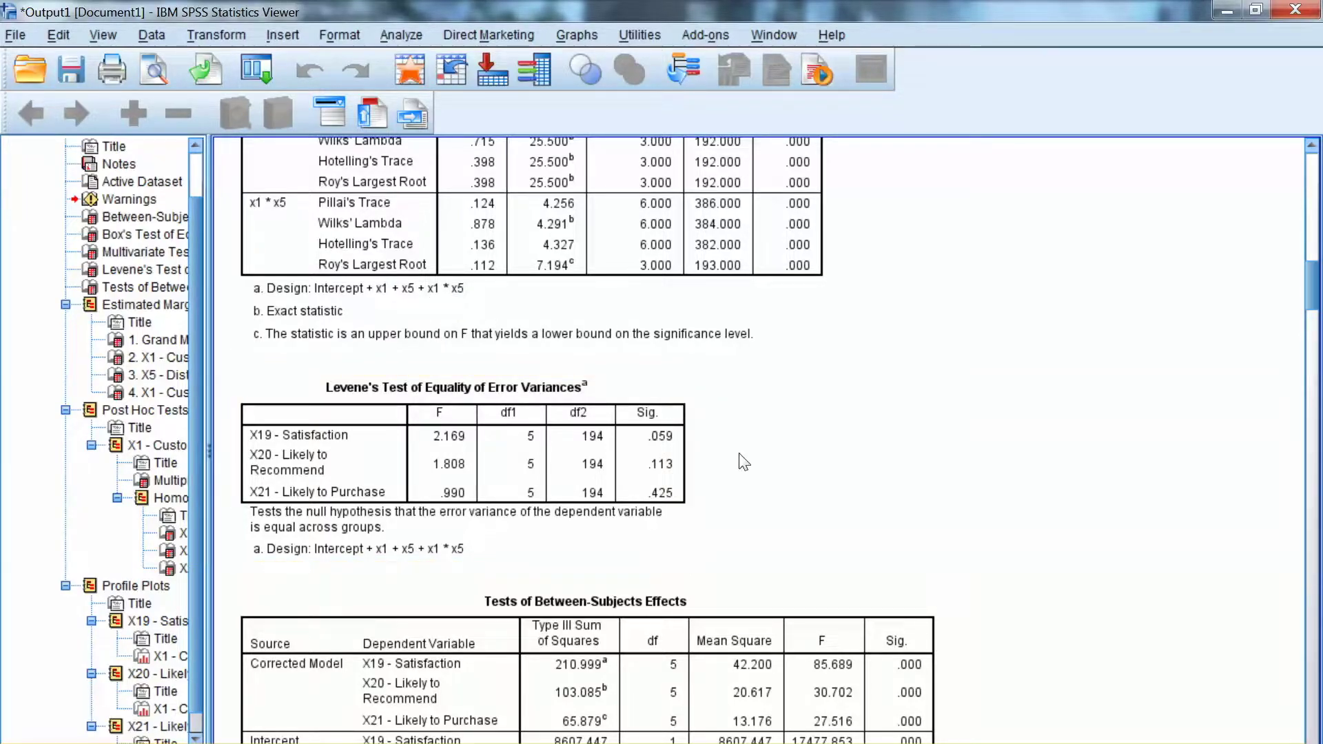
{"action": "scroll", "coordinate": [744, 461], "scroll_direction": "up", "scroll_amount": 3}
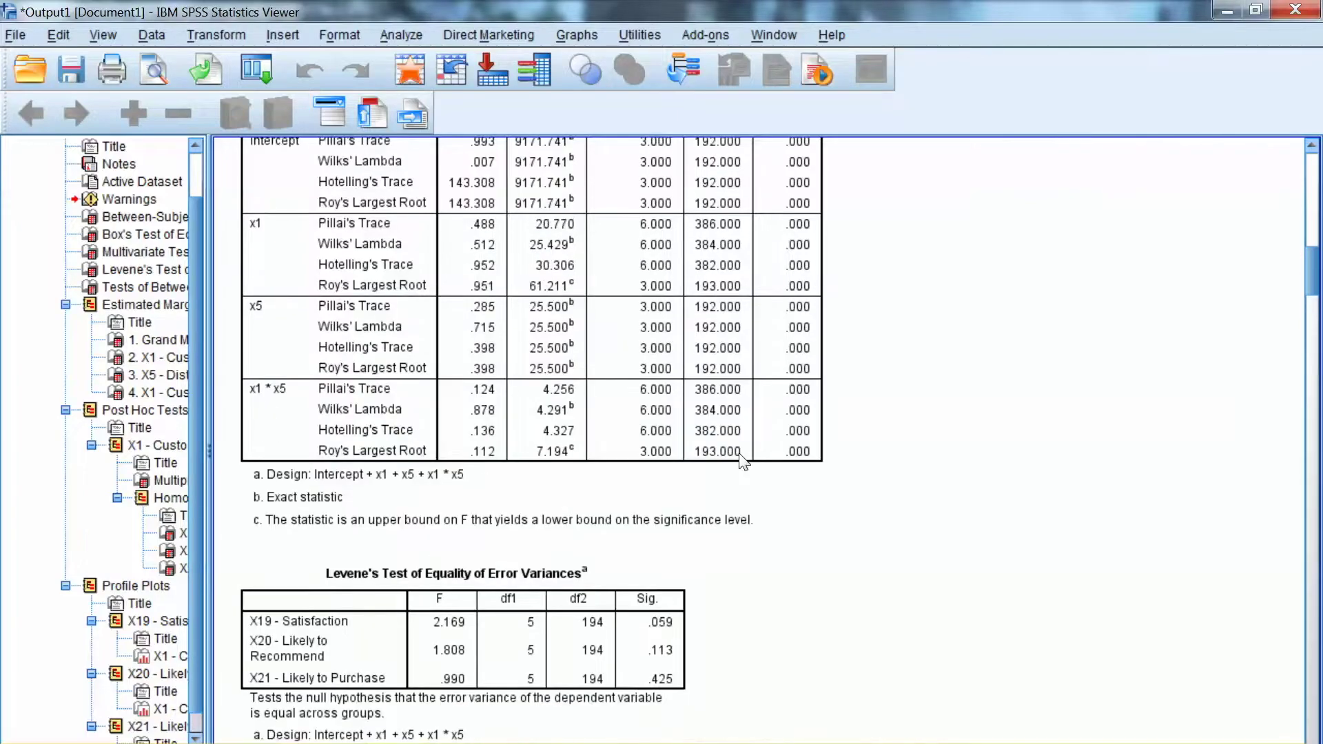
{"action": "scroll", "coordinate": [743, 461], "scroll_direction": "up", "scroll_amount": 9}
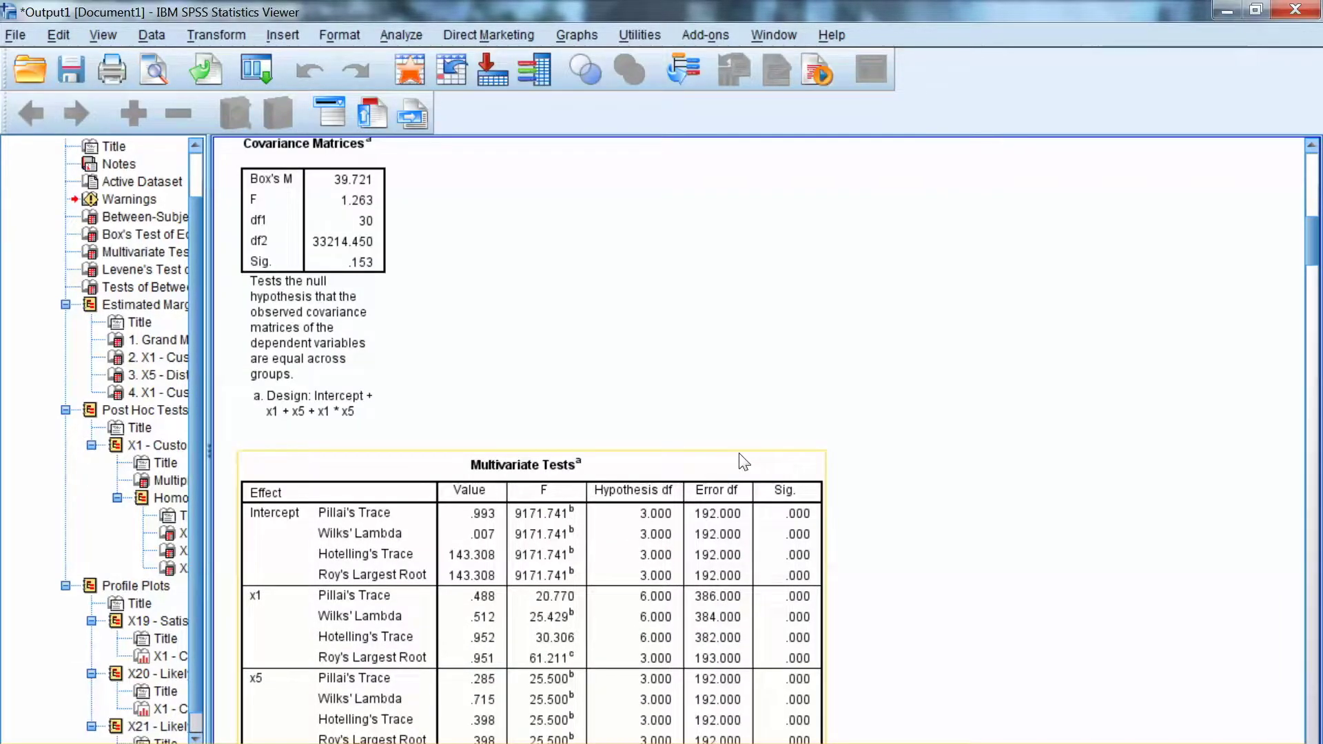
{"action": "scroll", "coordinate": [742, 461], "scroll_direction": "down", "scroll_amount": 3}
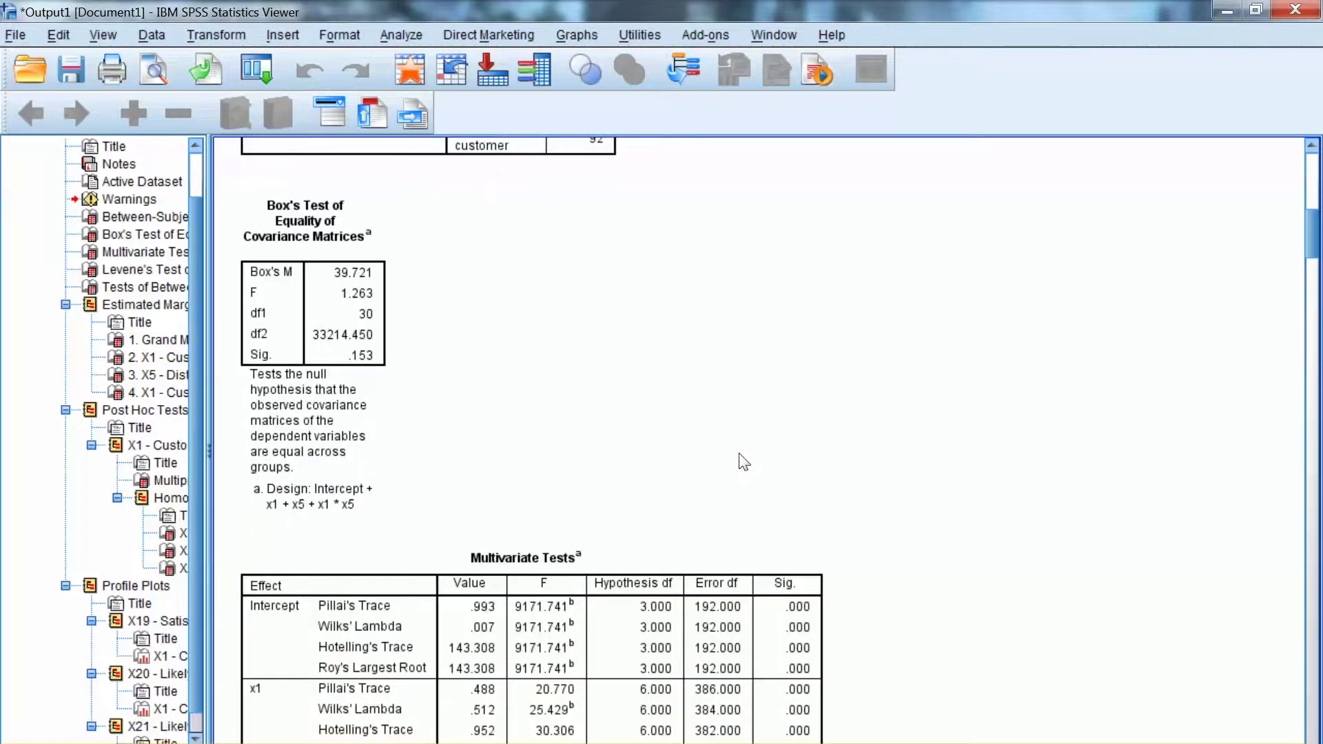
{"action": "scroll", "coordinate": [611, 355], "scroll_direction": "down", "scroll_amount": 3}
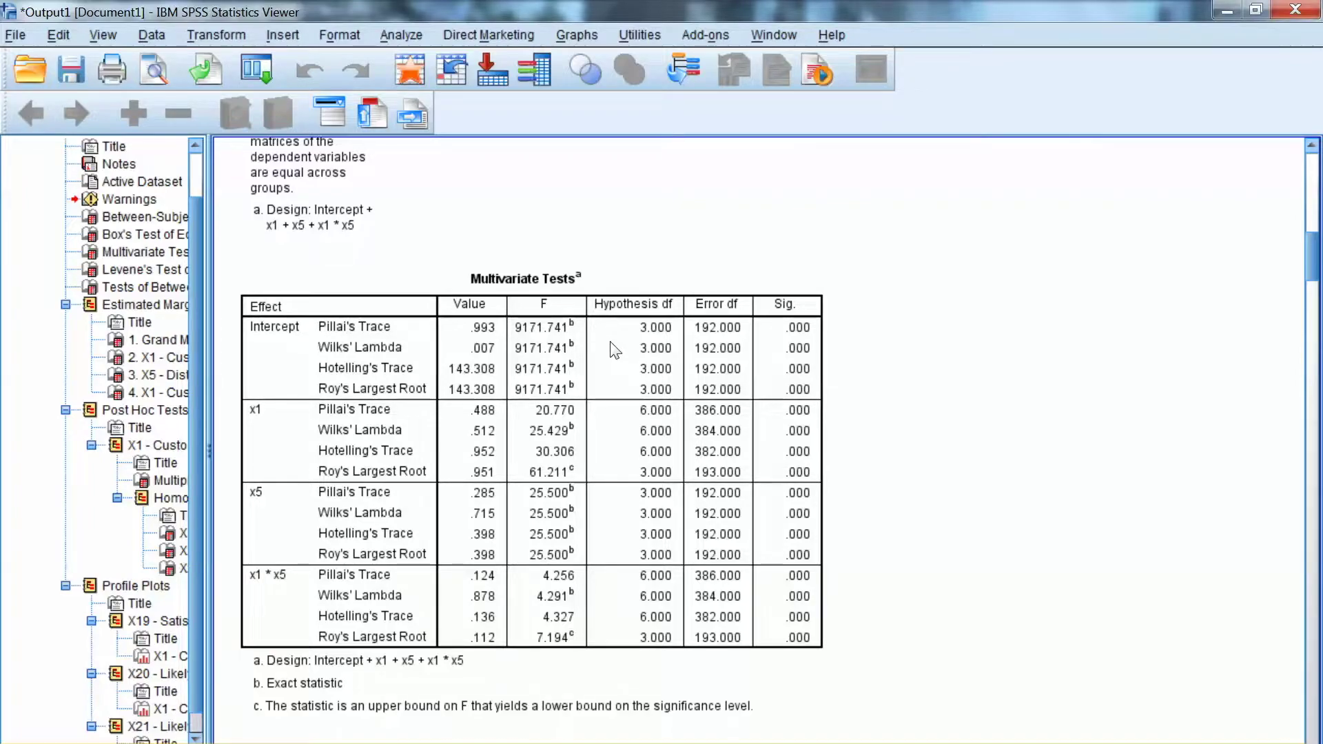
{"action": "left_click", "coordinate": [576, 331]}
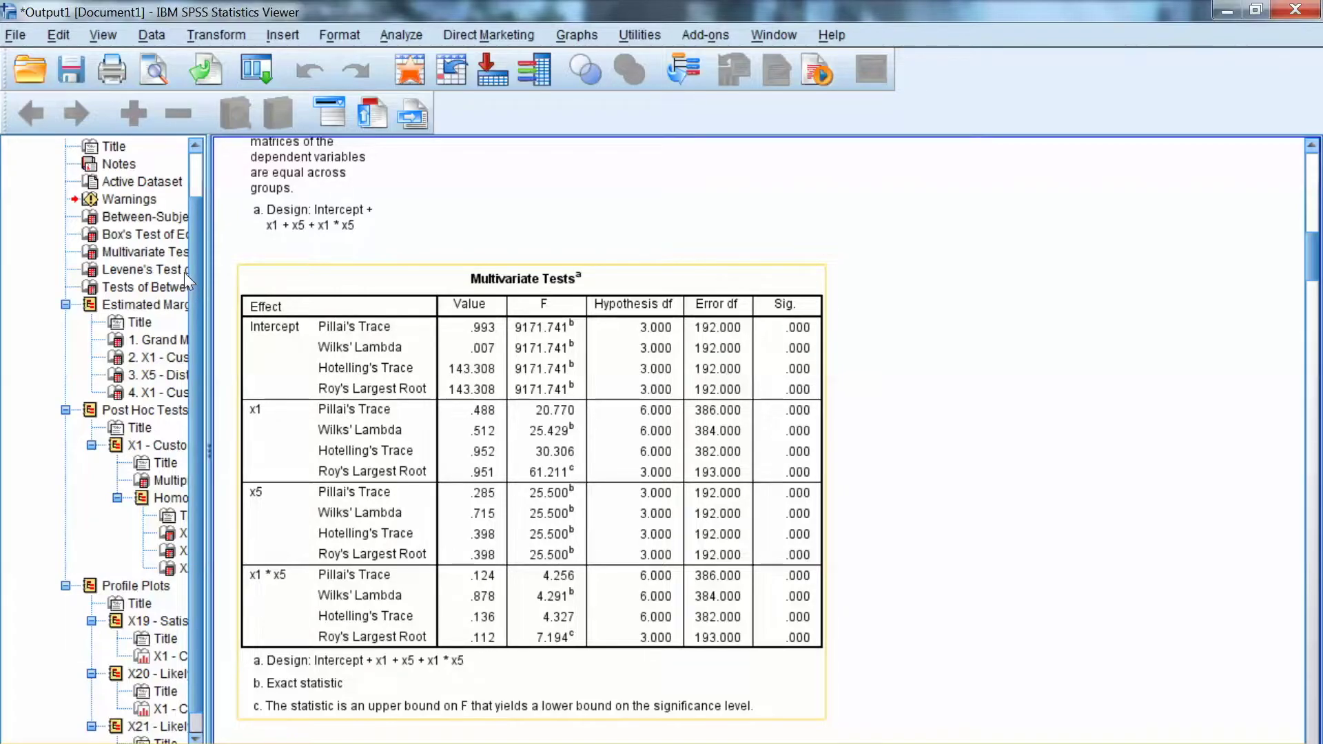
{"action": "double_click", "coordinate": [582, 331]}
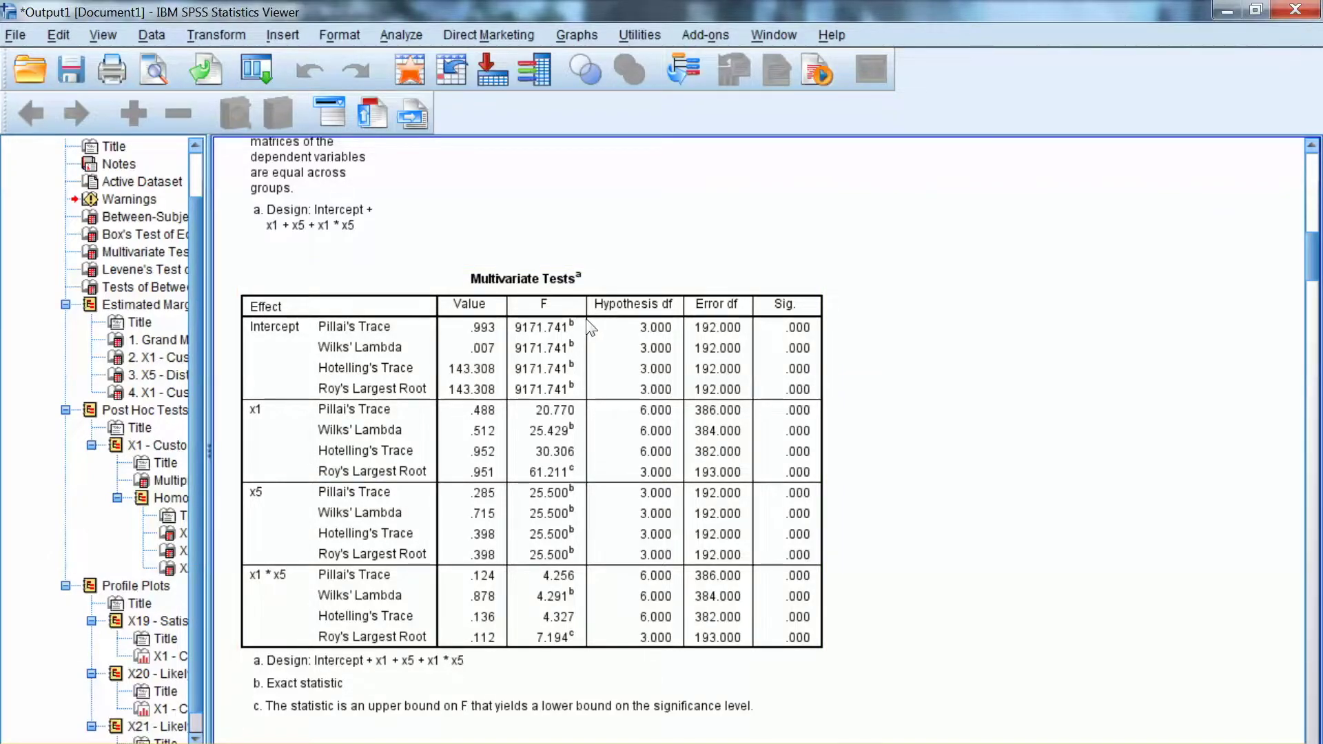
{"action": "left_click", "coordinate": [537, 288]}
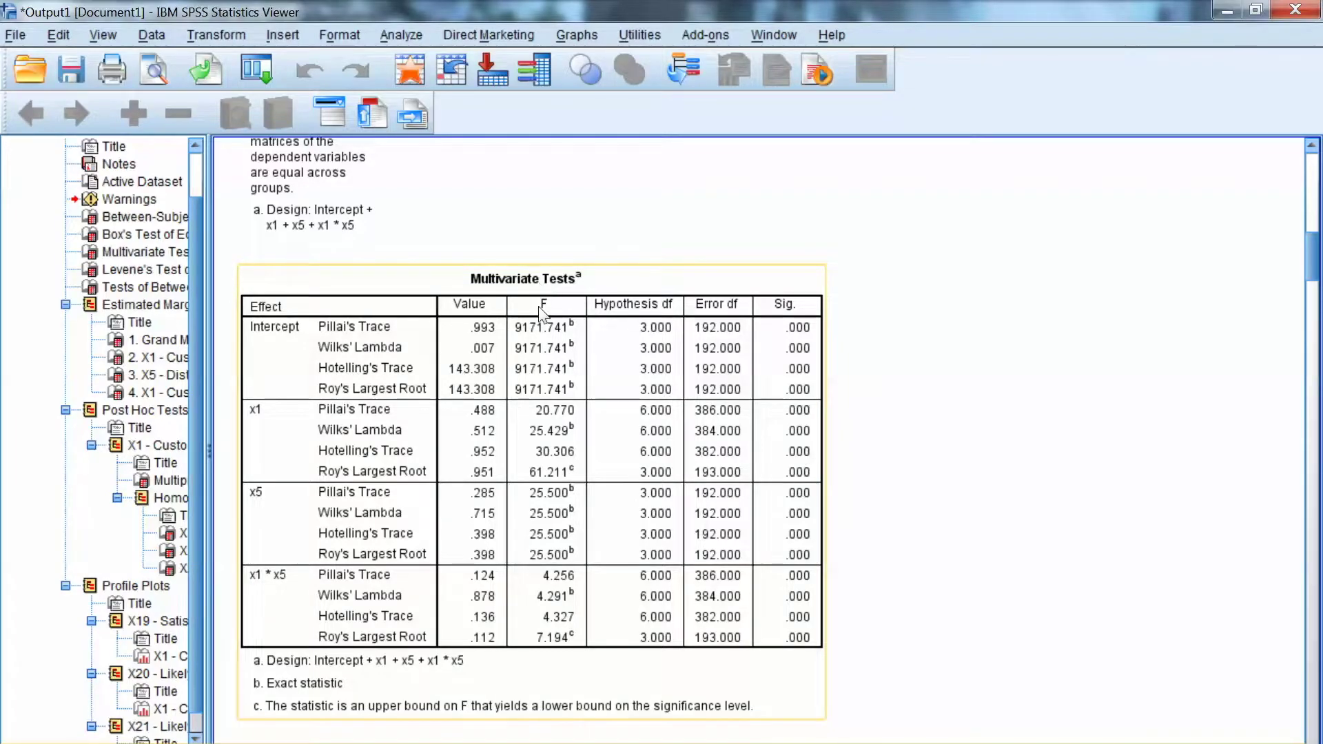
- Examine the Tests of Between-Subjects Effects table for each dependent variable by x1, x5 and x1*x5
{"action": "scroll", "coordinate": [579, 317], "scroll_direction": "down", "scroll_amount": 10}
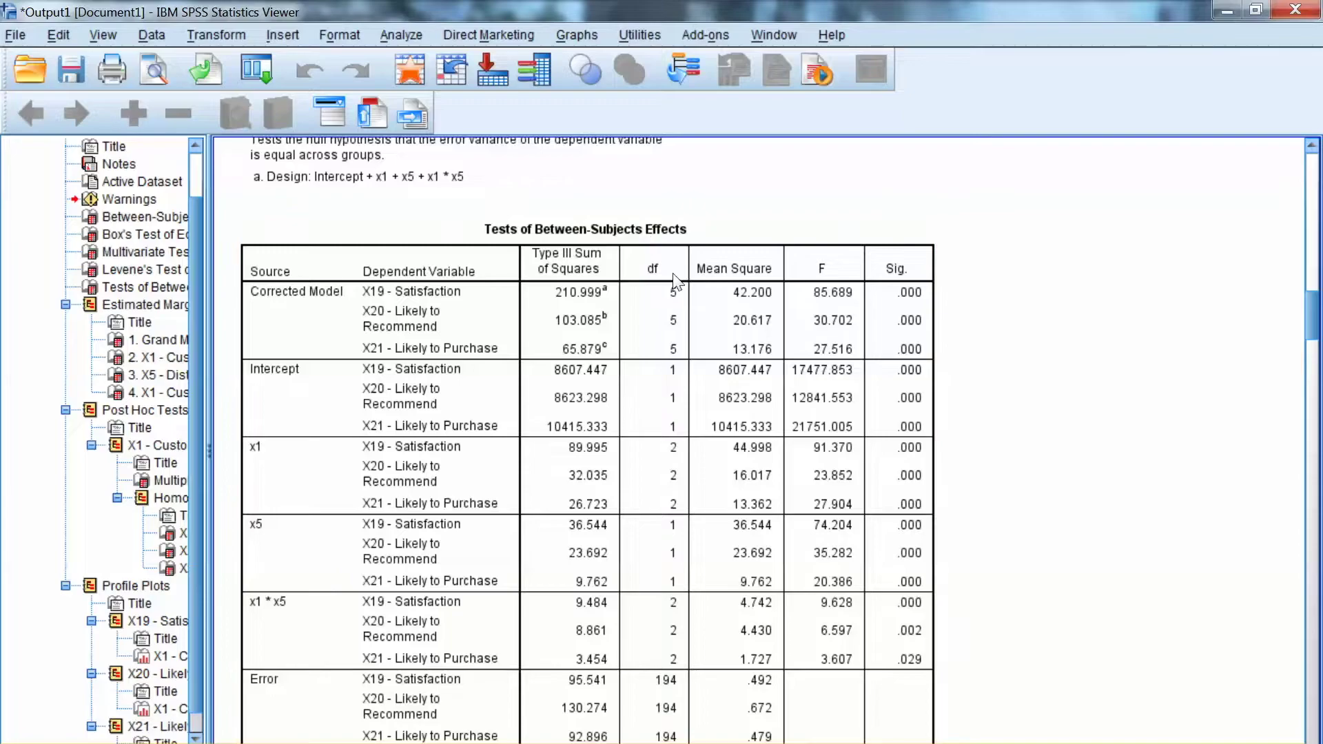
{"action": "scroll", "coordinate": [1013, 413], "scroll_direction": "down", "scroll_amount": 2}
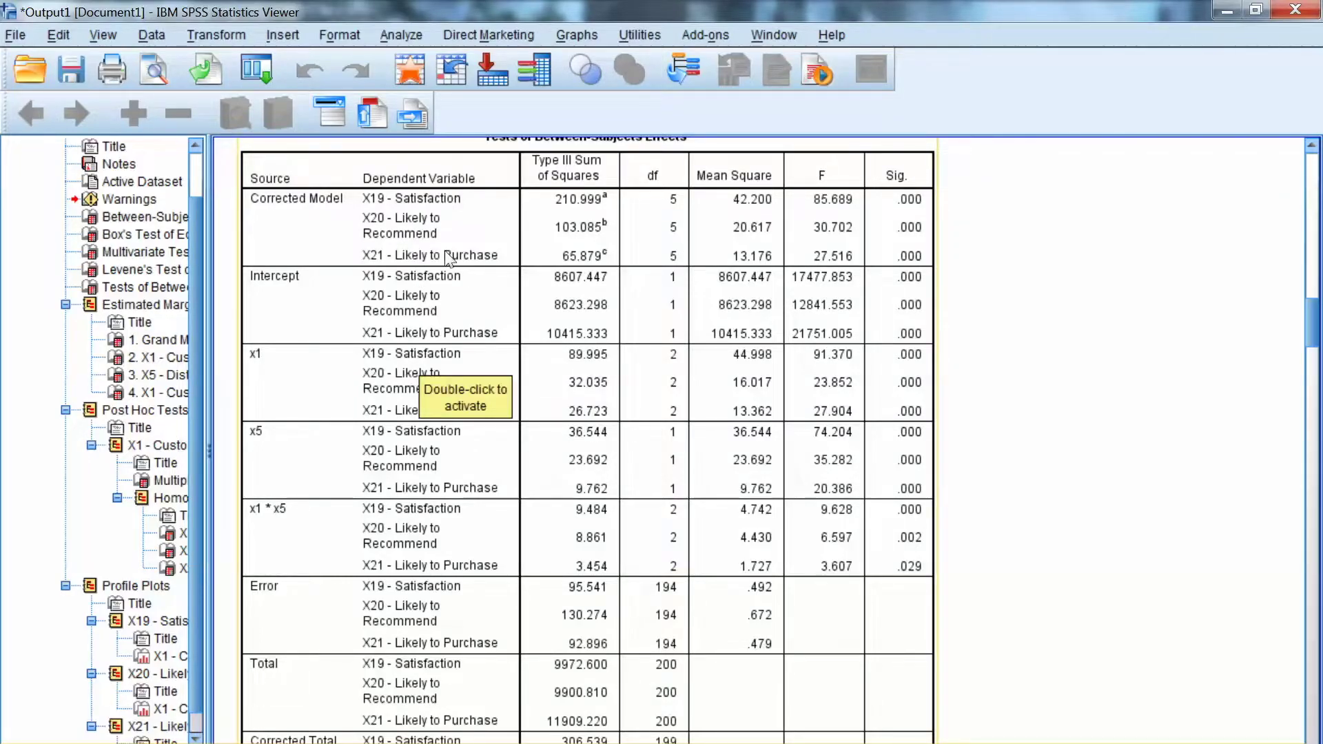
{"action": "left_click", "coordinate": [238, 260]}
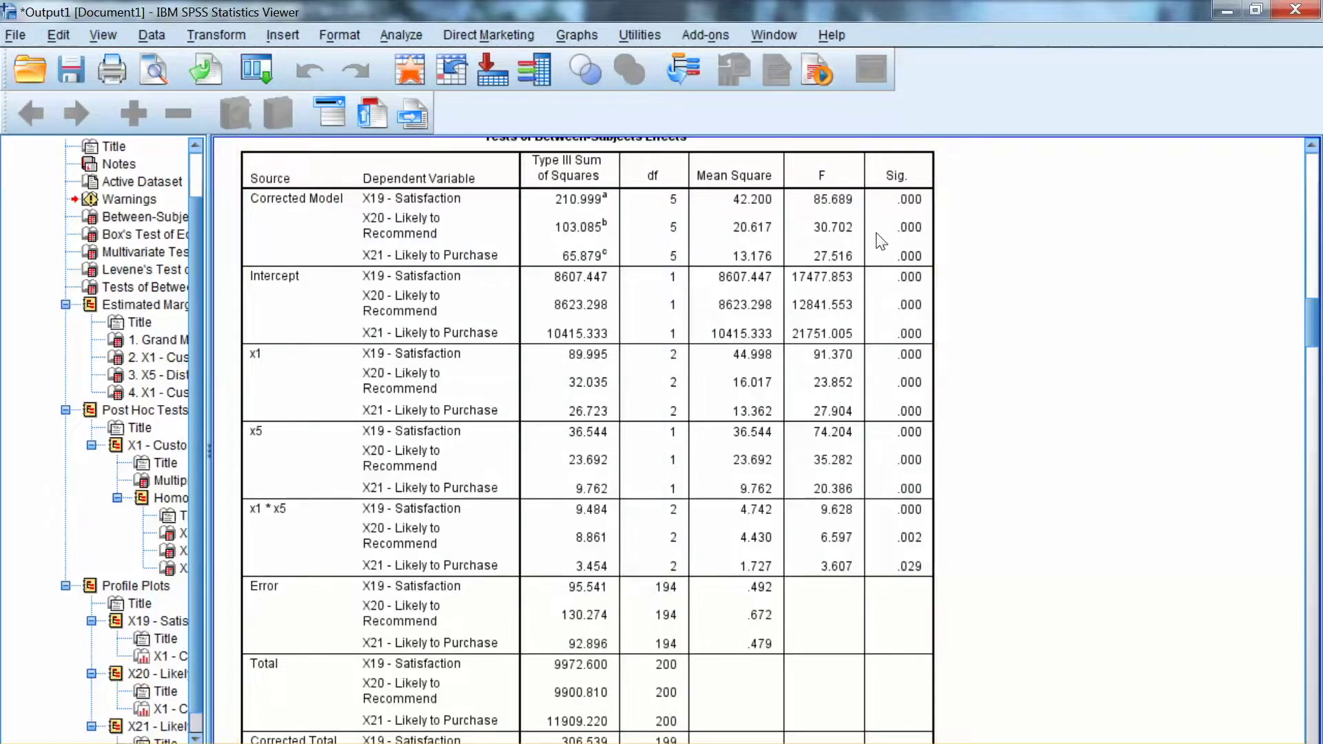
{"action": "scroll", "coordinate": [876, 227], "scroll_direction": "down", "scroll_amount": 1}
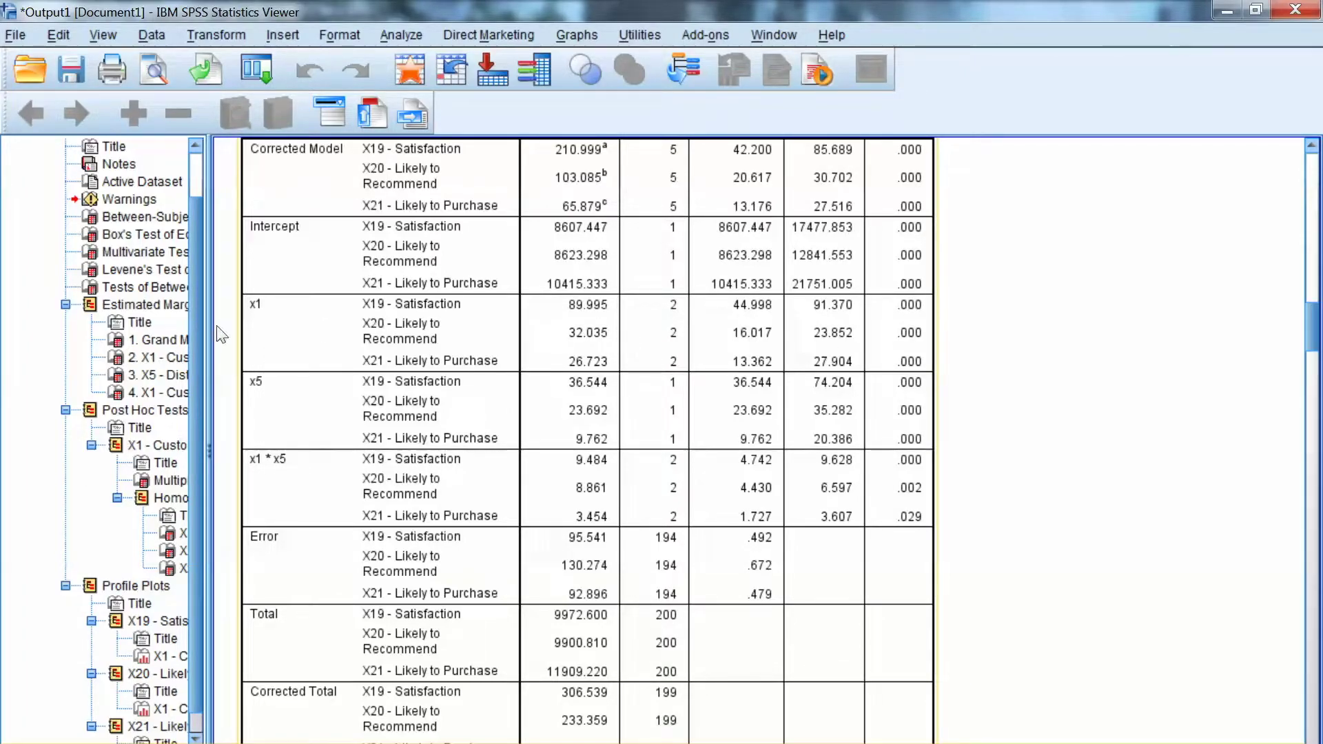
{"action": "left_click", "coordinate": [631, 352]}
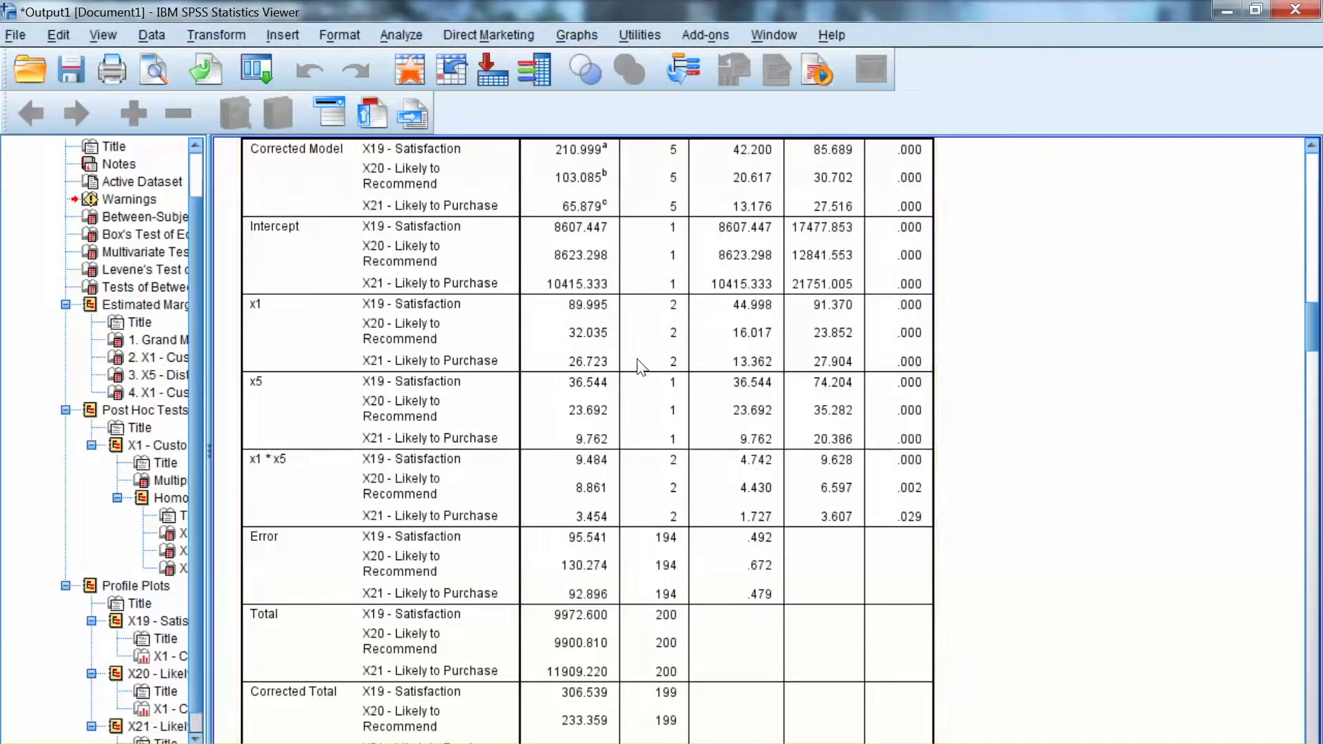
- Review the Estimated Marginal Means tables for the grand mean, X1, X5 and the X1*X5 interaction
{"action": "scroll", "coordinate": [870, 261], "scroll_direction": "down", "scroll_amount": 10}
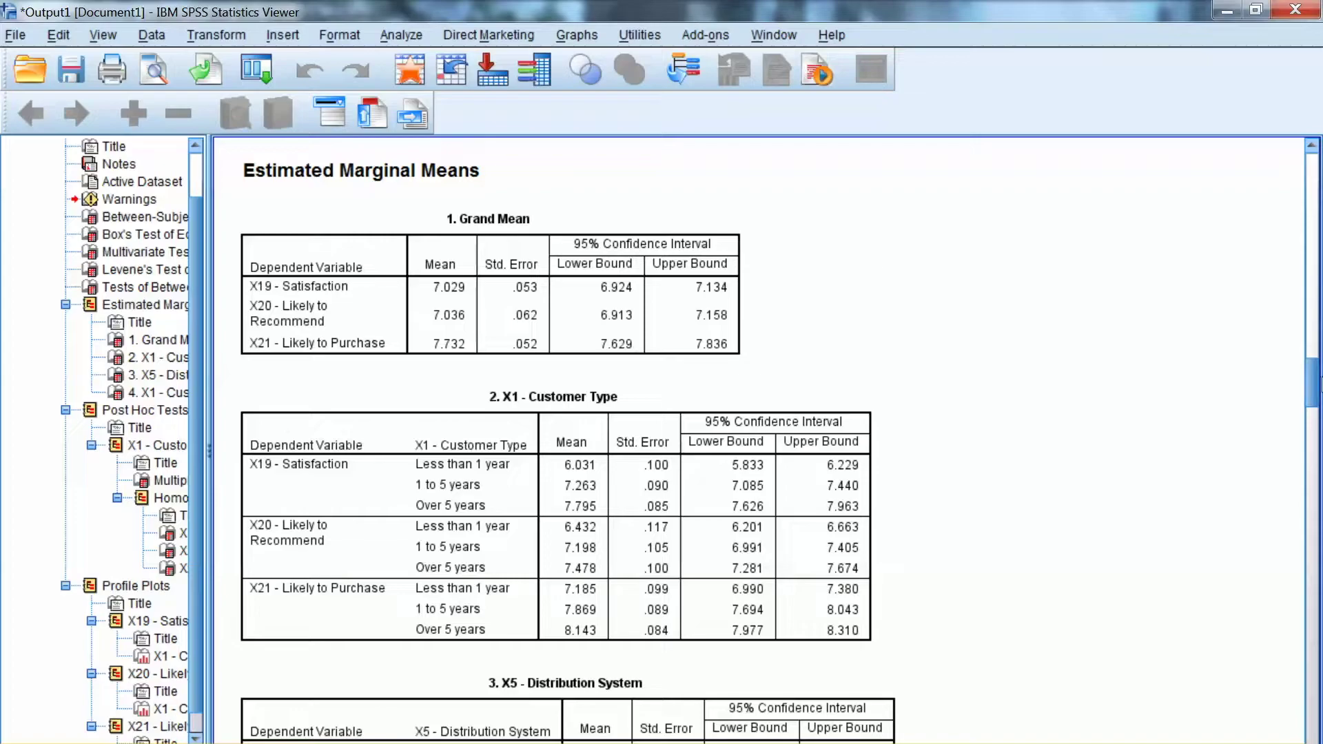
{"action": "scroll", "coordinate": [881, 261], "scroll_direction": "down", "scroll_amount": 5}
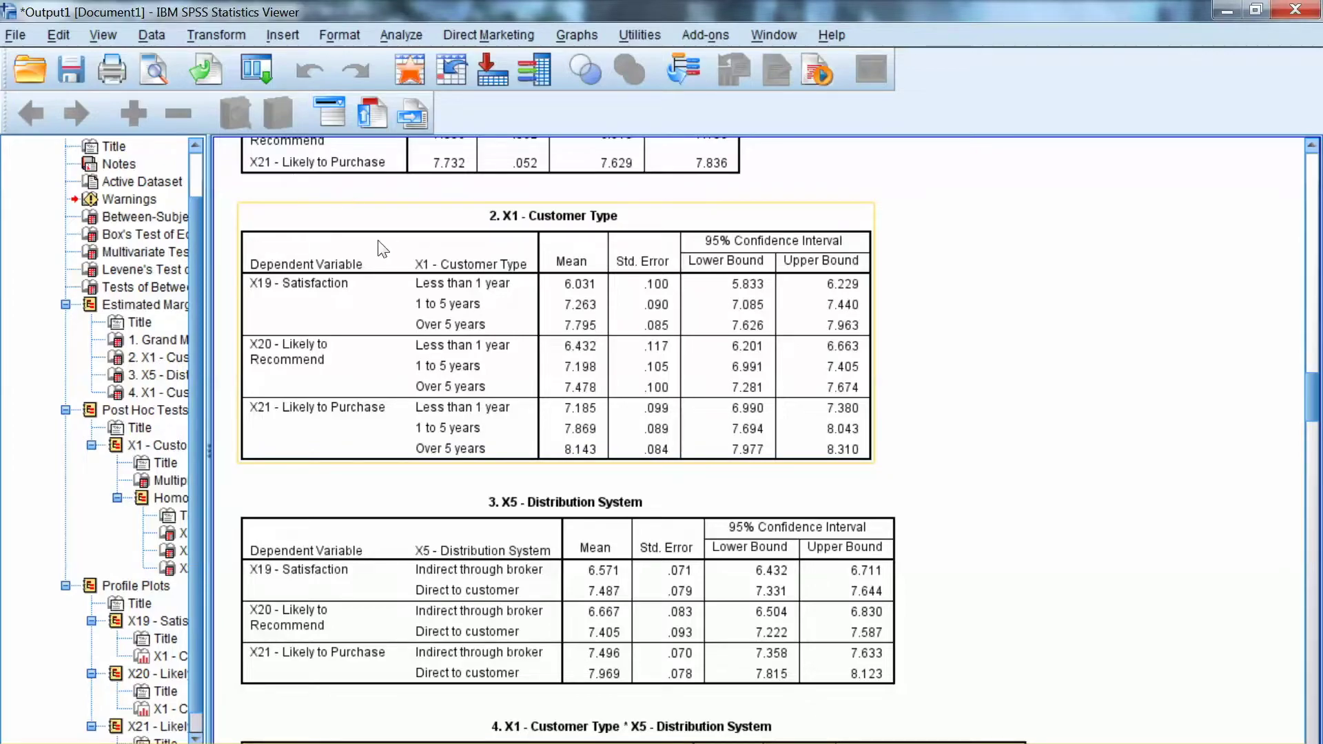
{"action": "scroll", "coordinate": [876, 271], "scroll_direction": "down", "scroll_amount": 4}
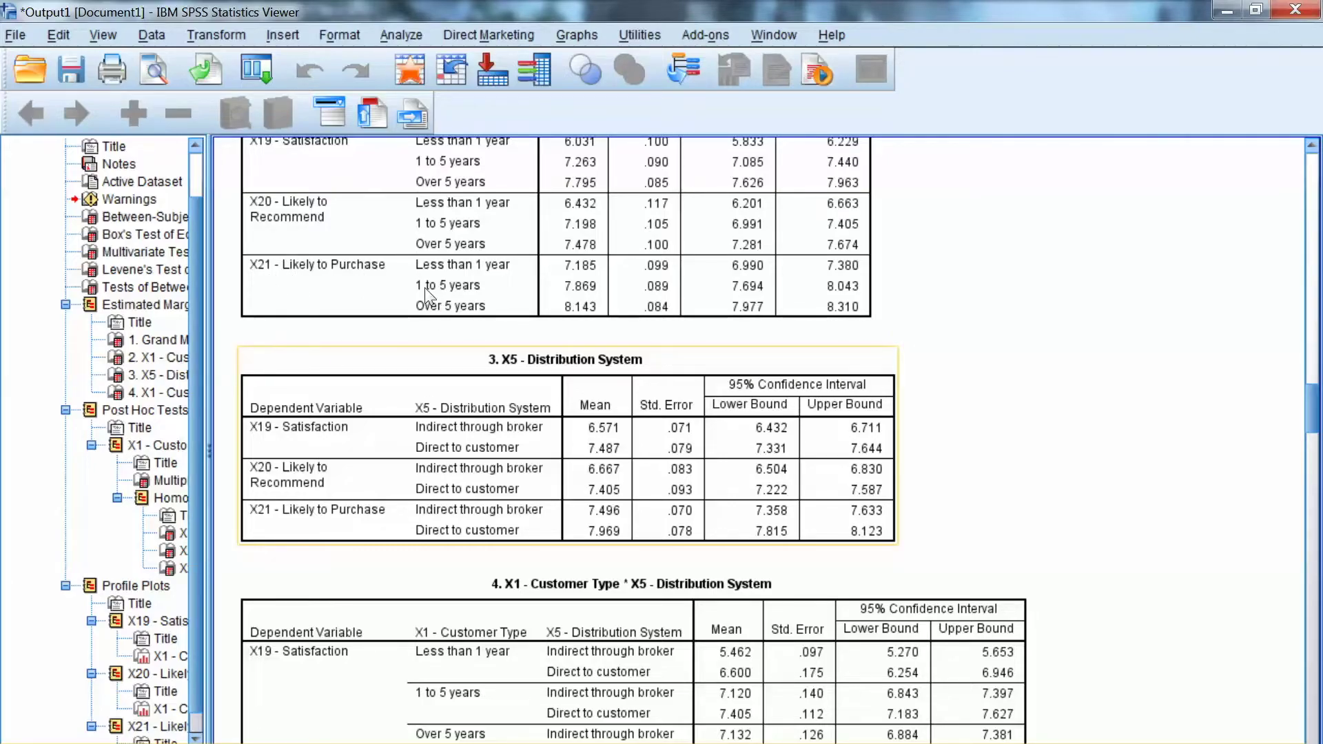
{"action": "scroll", "coordinate": [880, 284], "scroll_direction": "down", "scroll_amount": 10}
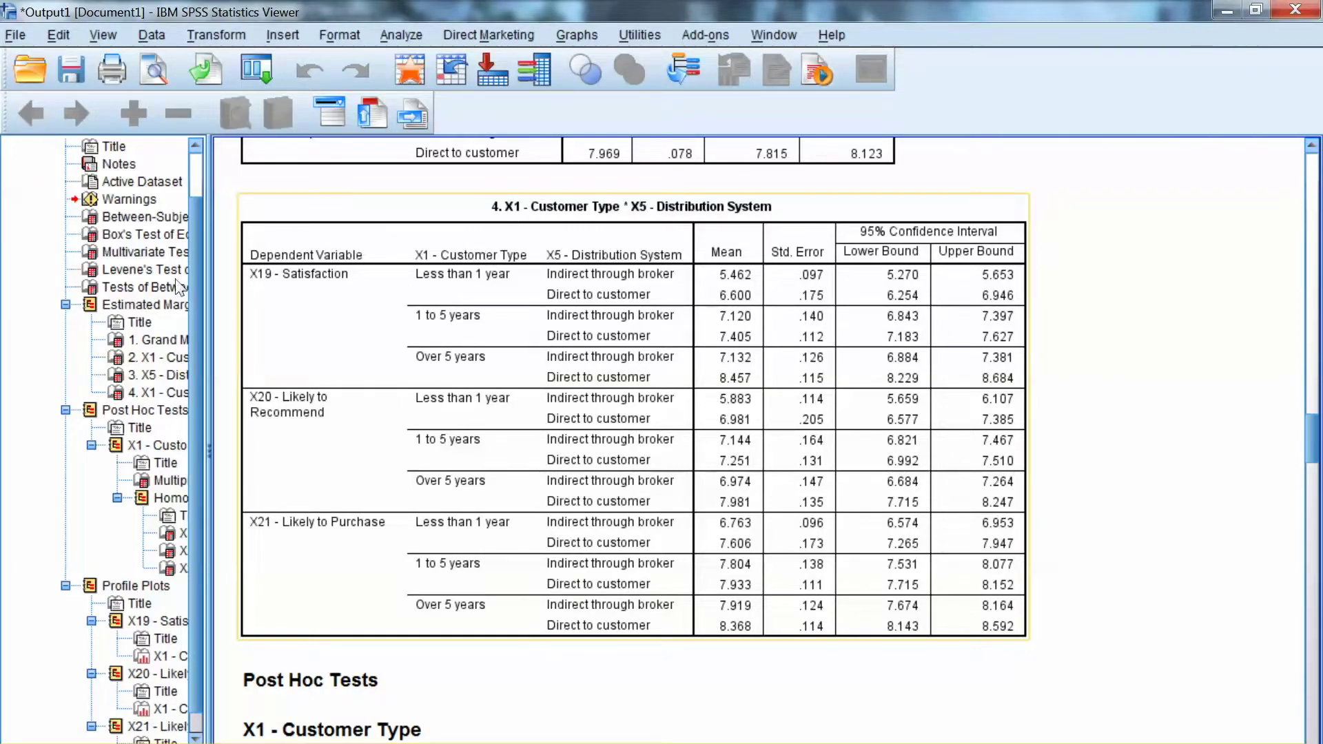
- Examine the post hoc Multiple Comparisons for X1 - Customer Type across the Tukey HSD, Scheffe and LSD tests
{"action": "scroll", "coordinate": [876, 324], "scroll_direction": "down", "scroll_amount": 5}
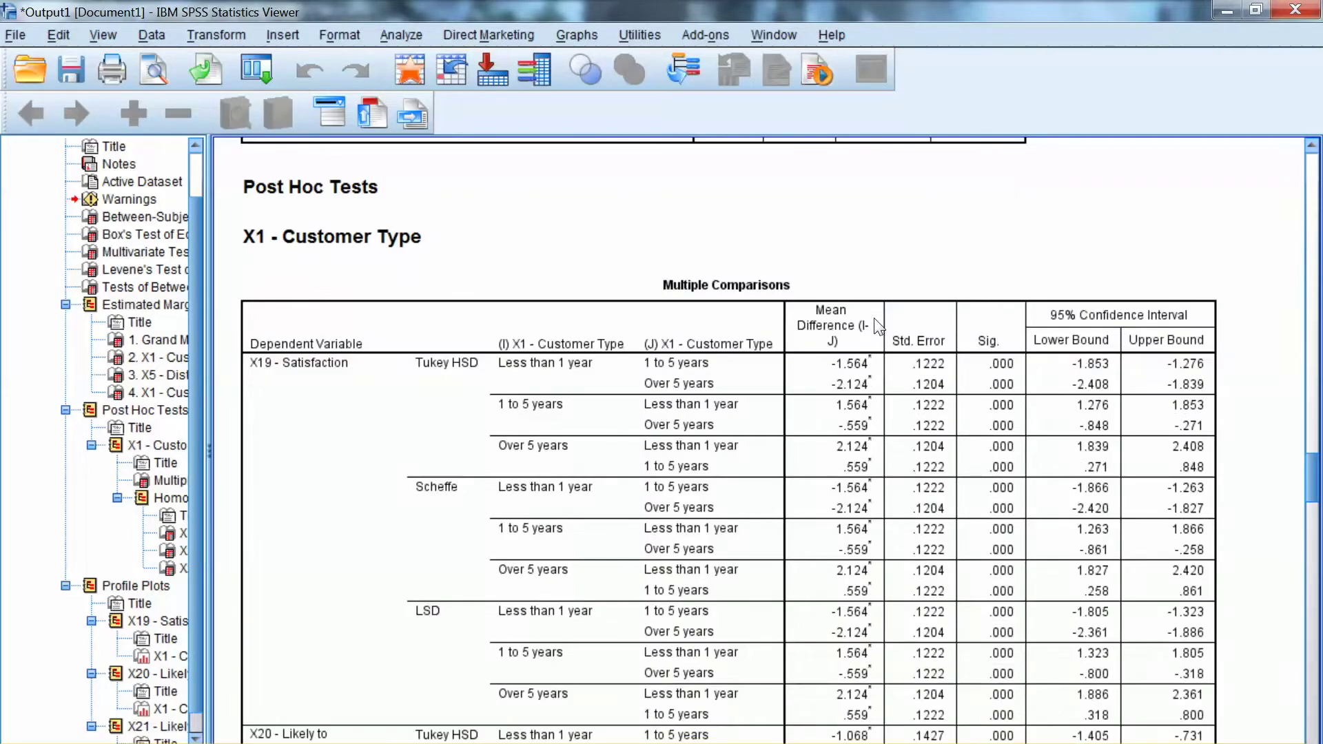
{"action": "scroll", "coordinate": [877, 326], "scroll_direction": "down", "scroll_amount": 1}
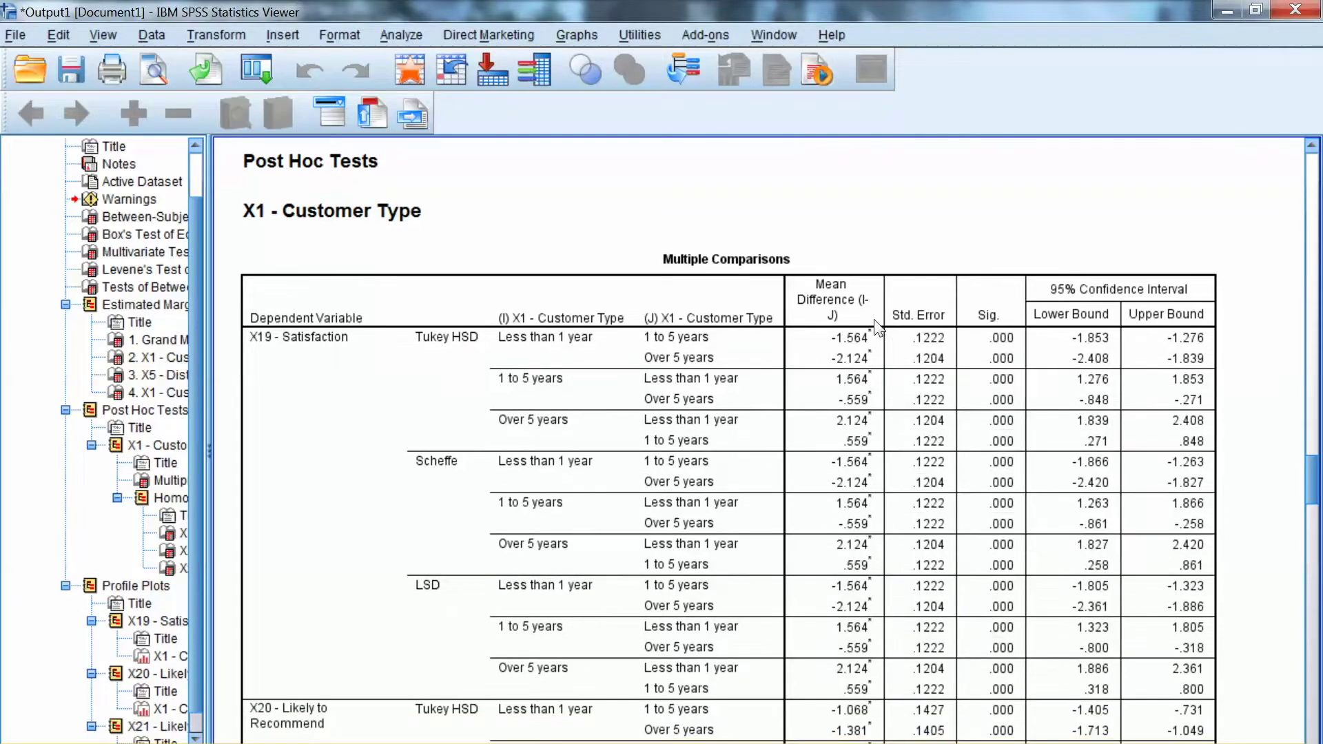
{"action": "scroll", "coordinate": [878, 328], "scroll_direction": "down", "scroll_amount": 3}
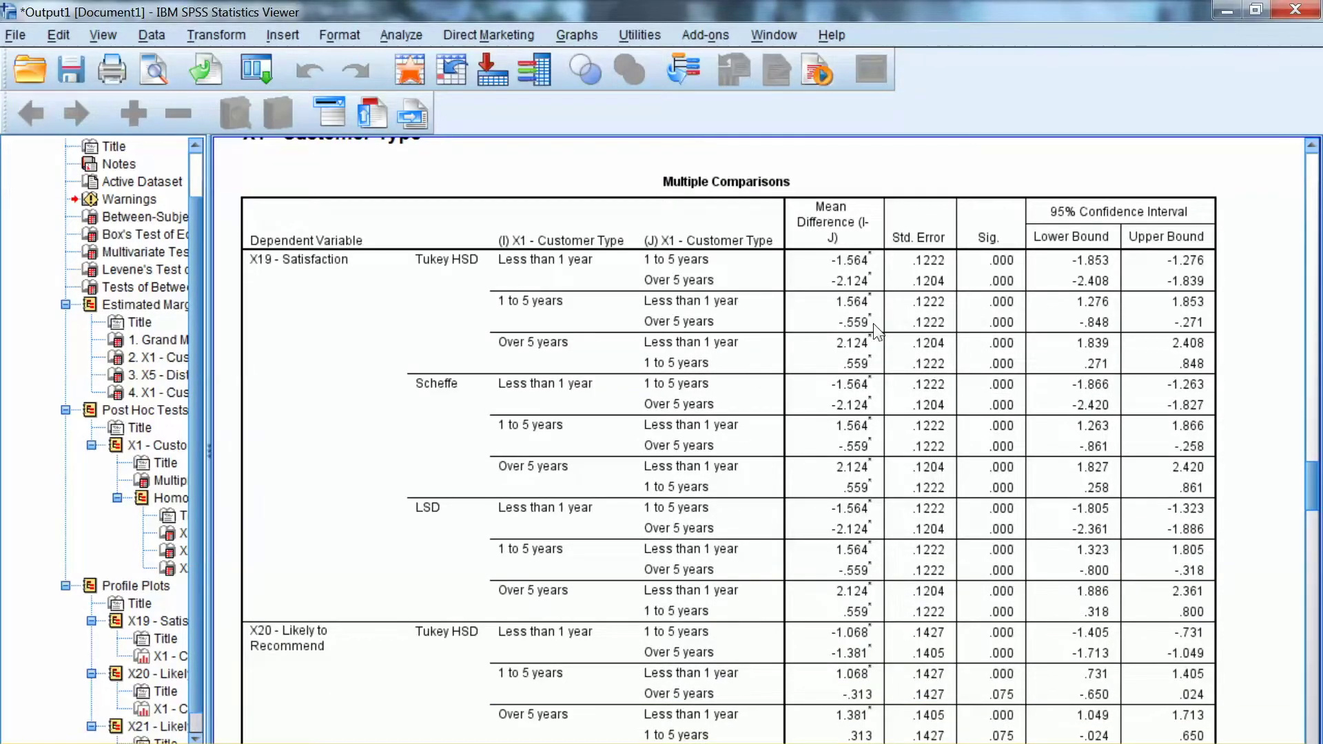
{"action": "scroll", "coordinate": [876, 332], "scroll_direction": "down", "scroll_amount": 2}
{"action": "scroll", "coordinate": [1312, 498], "scroll_direction": "down", "scroll_amount": 3}
{"action": "scroll", "coordinate": [879, 324], "scroll_direction": "up", "scroll_amount": 10}
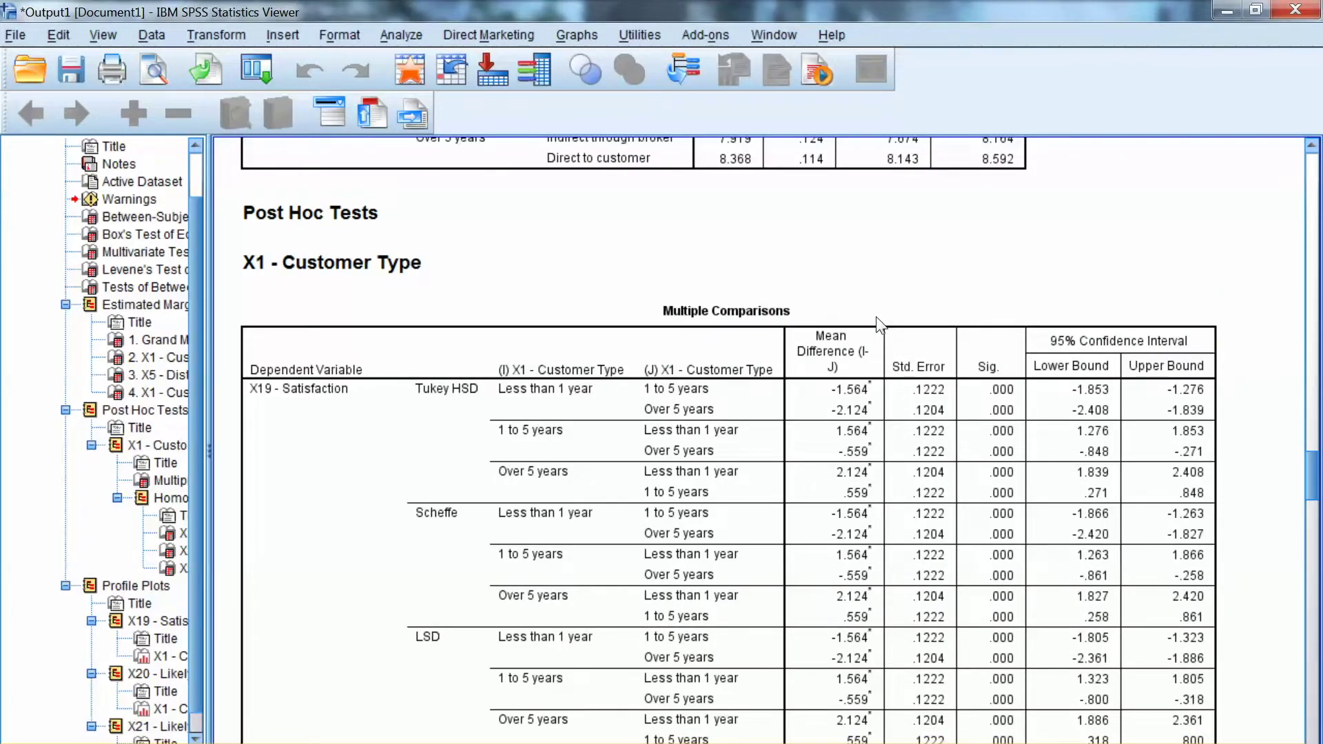
{"action": "scroll", "coordinate": [878, 328], "scroll_direction": "down", "scroll_amount": 7}
{"action": "scroll", "coordinate": [880, 335], "scroll_direction": "down", "scroll_amount": 17}
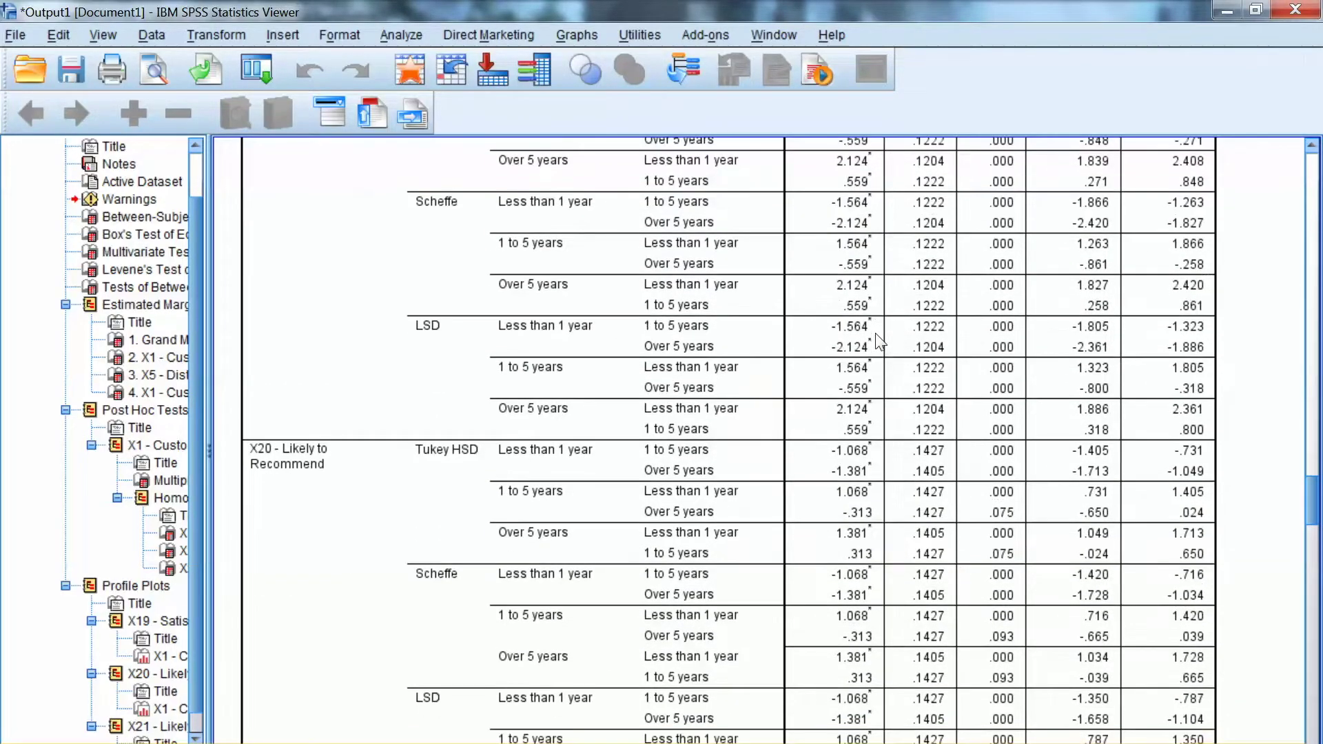
{"action": "scroll", "coordinate": [877, 355], "scroll_direction": "down", "scroll_amount": 20}
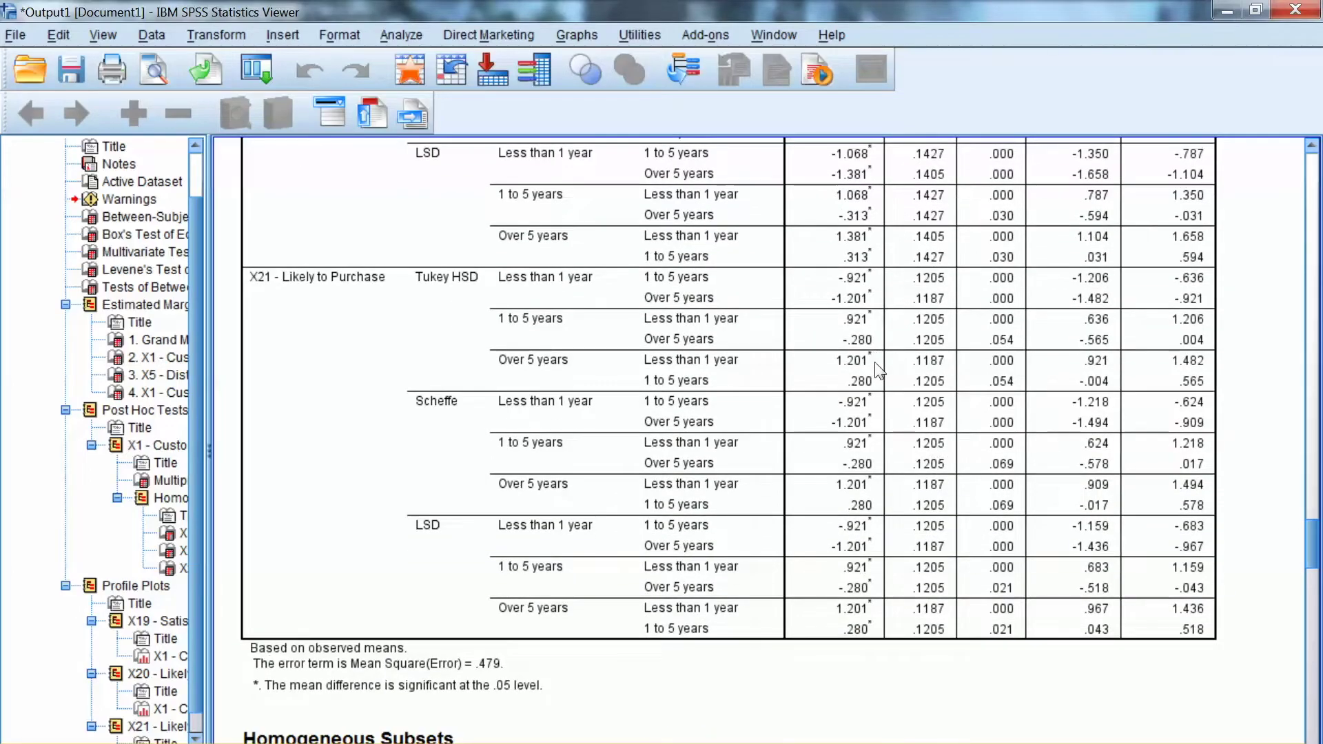
- Review the Homogeneous Subsets tables for X20 - Likely to Recommend and X21 - Likely to Purchase
{"action": "scroll", "coordinate": [875, 403], "scroll_direction": "down", "scroll_amount": 5}
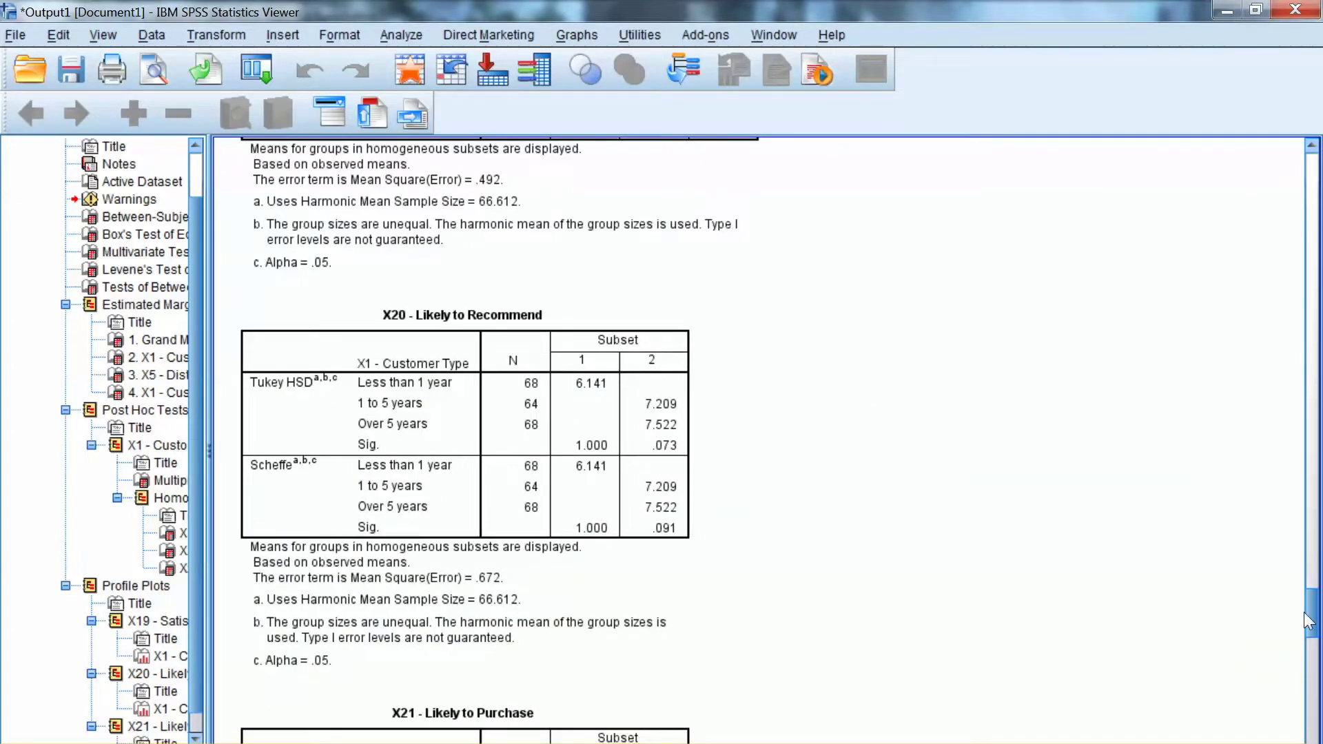
{"action": "scroll", "coordinate": [873, 413], "scroll_direction": "down", "scroll_amount": 12}
{"action": "scroll", "coordinate": [873, 428], "scroll_direction": "down", "scroll_amount": 20}
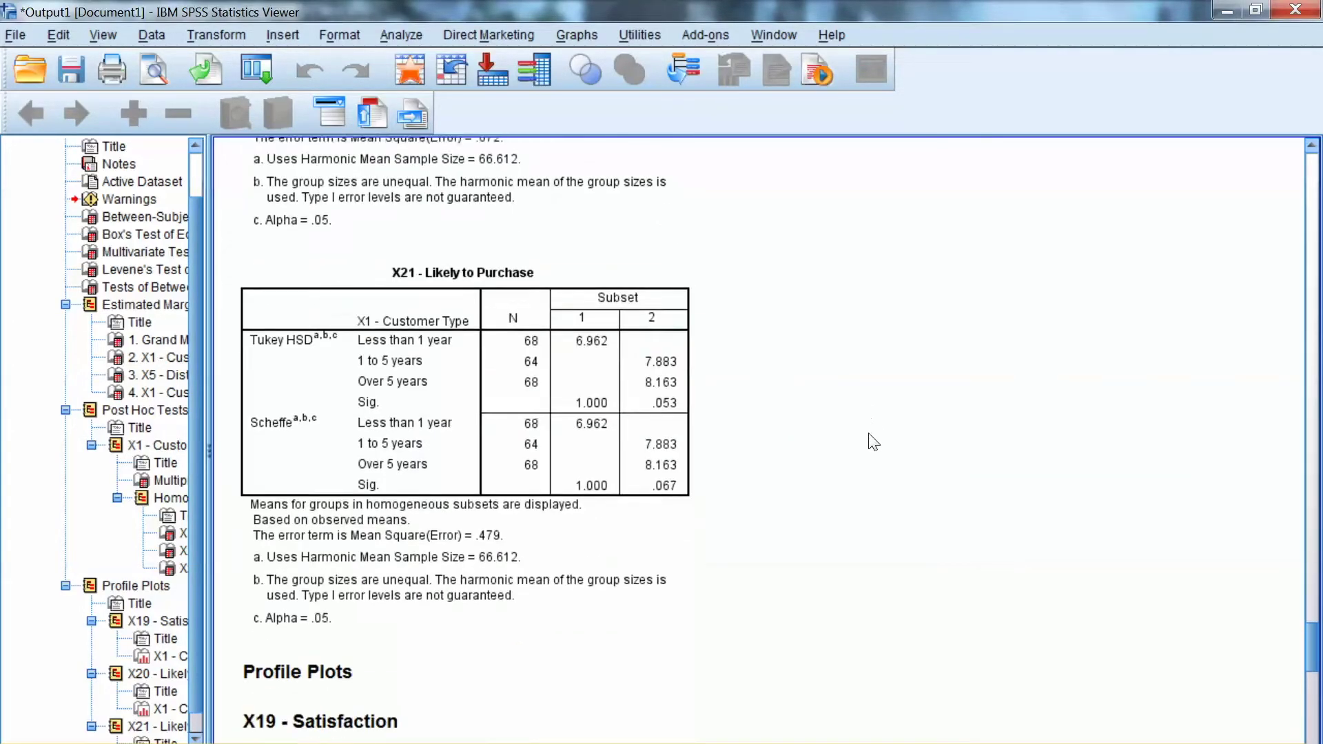
- Examine the profile plots of estimated marginal means for X19, X20 and X21 by customer type and distribution system
{"action": "scroll", "coordinate": [872, 456], "scroll_direction": "down", "scroll_amount": 4}
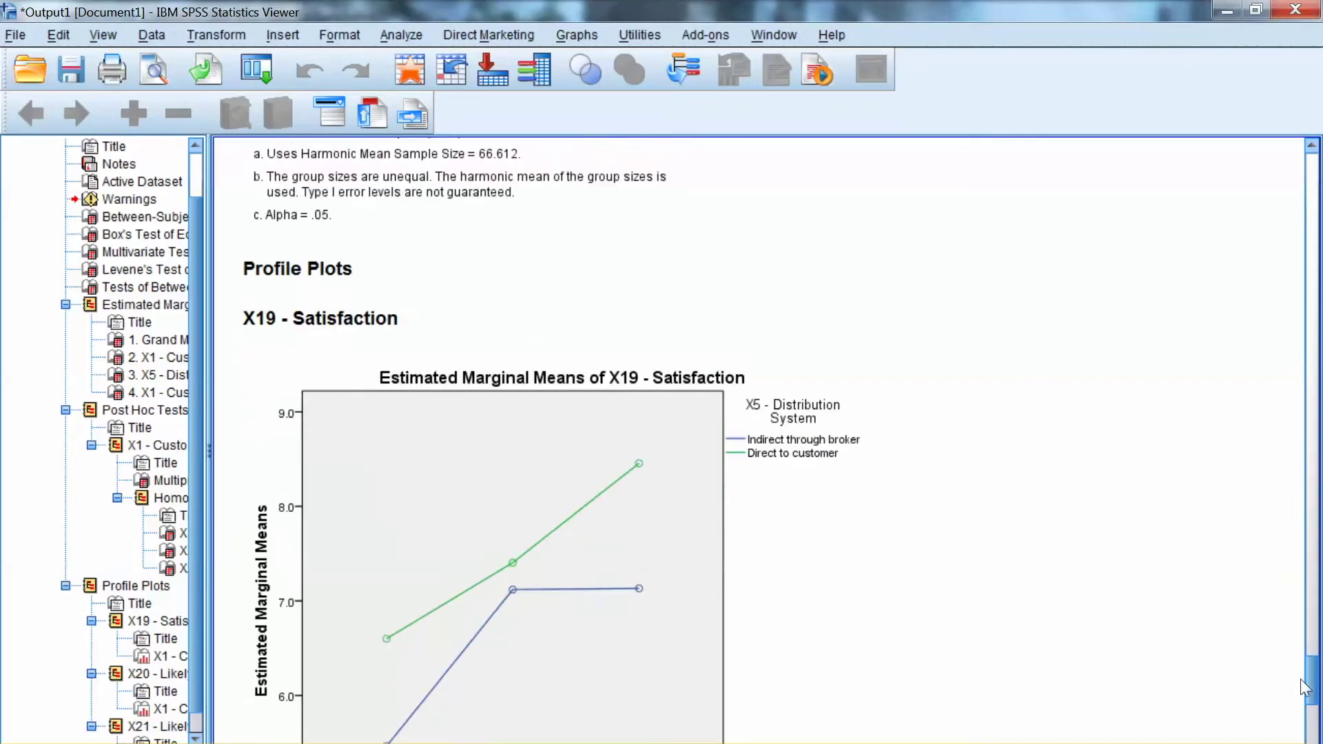
{"action": "scroll", "coordinate": [872, 463], "scroll_direction": "down", "scroll_amount": 2}
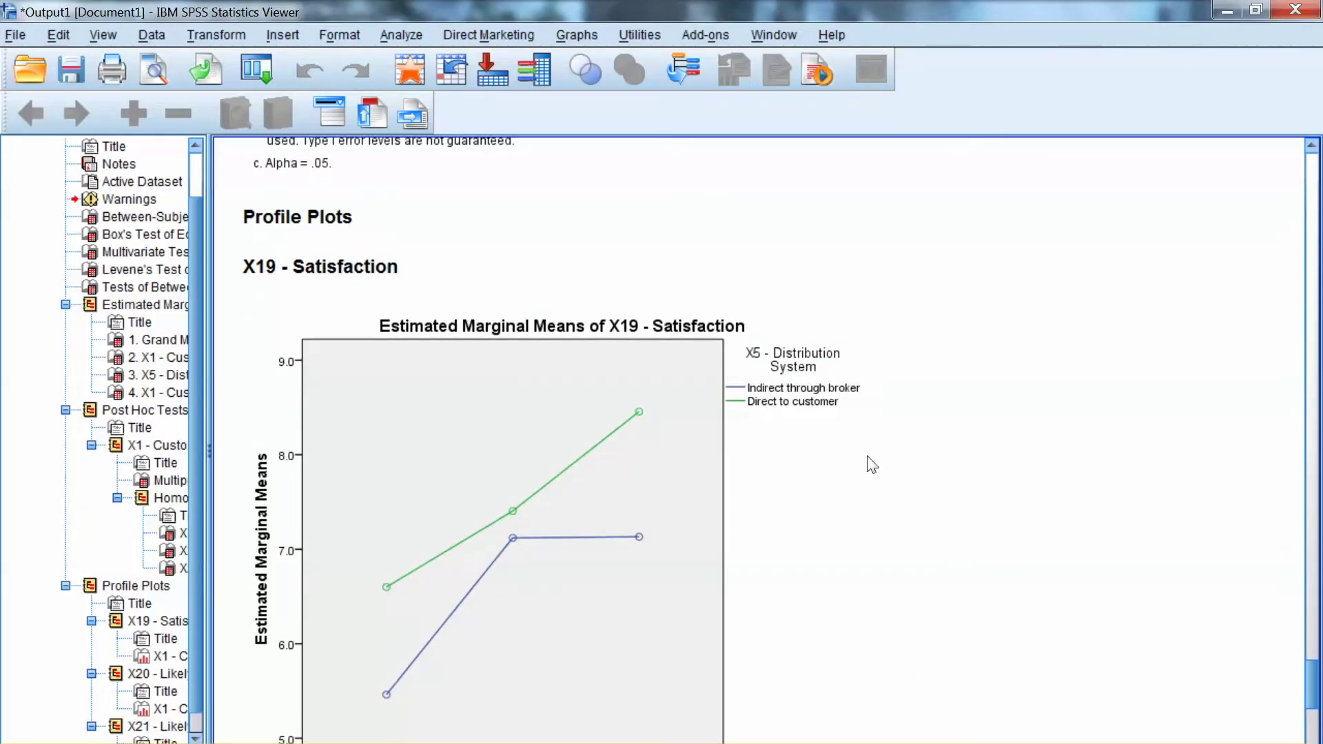
{"action": "scroll", "coordinate": [871, 462], "scroll_direction": "down", "scroll_amount": 20}
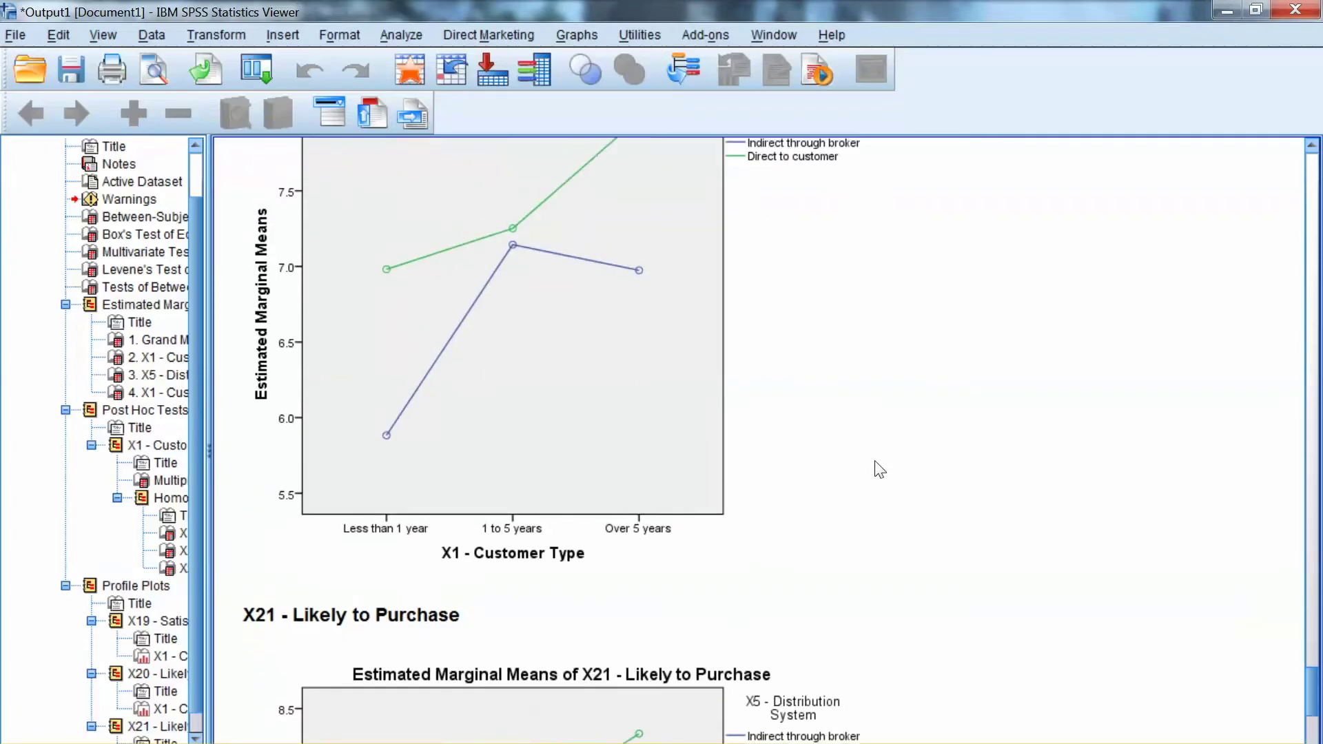
{"action": "scroll", "coordinate": [880, 469], "scroll_direction": "up", "scroll_amount": 5}
{"action": "left_click", "coordinate": [480, 250]}
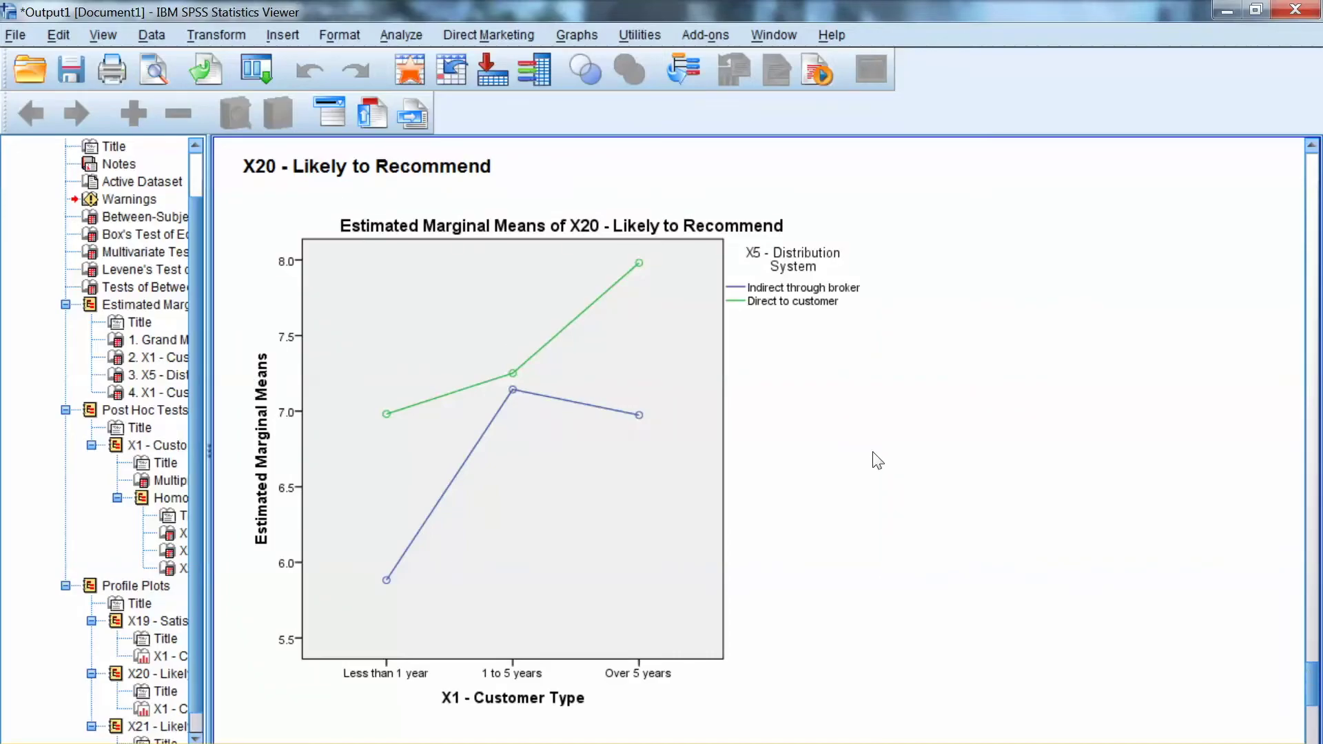
{"action": "scroll", "coordinate": [877, 459], "scroll_direction": "down", "scroll_amount": 10}
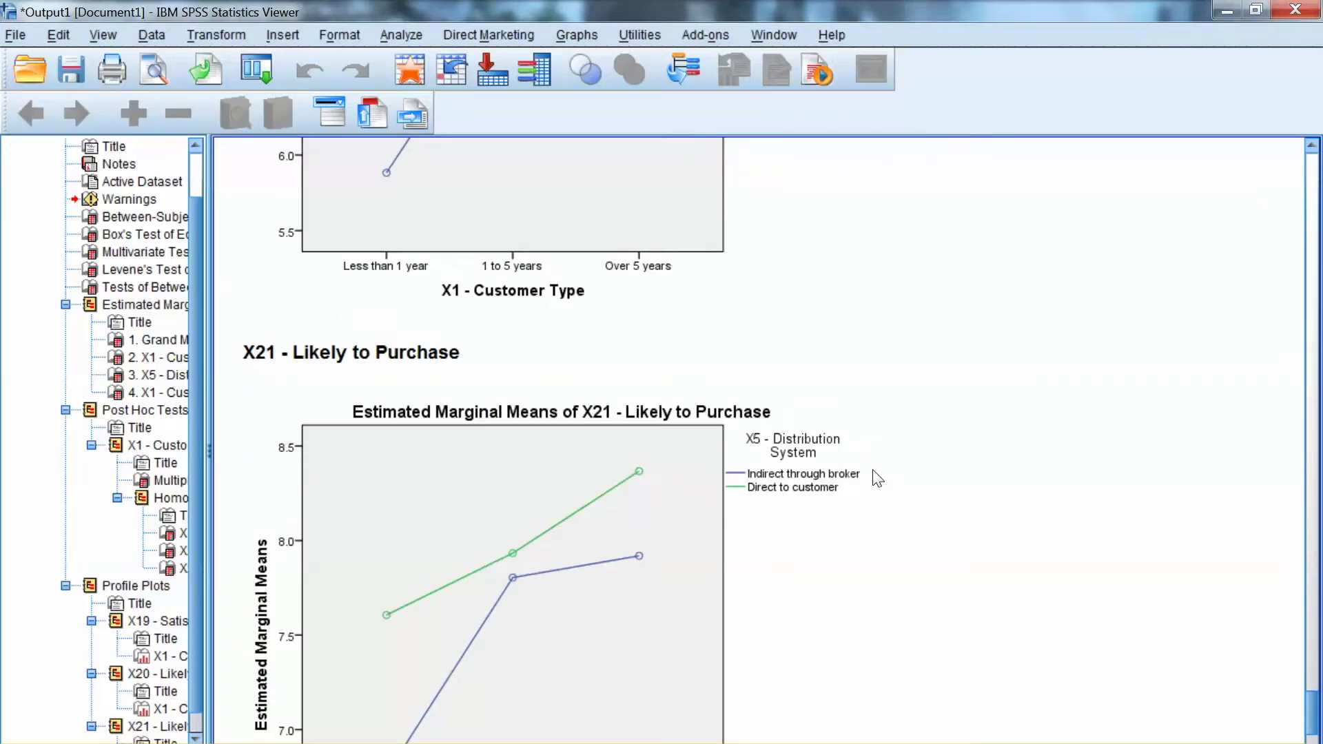
{"action": "scroll", "coordinate": [877, 478], "scroll_direction": "down", "scroll_amount": 3}
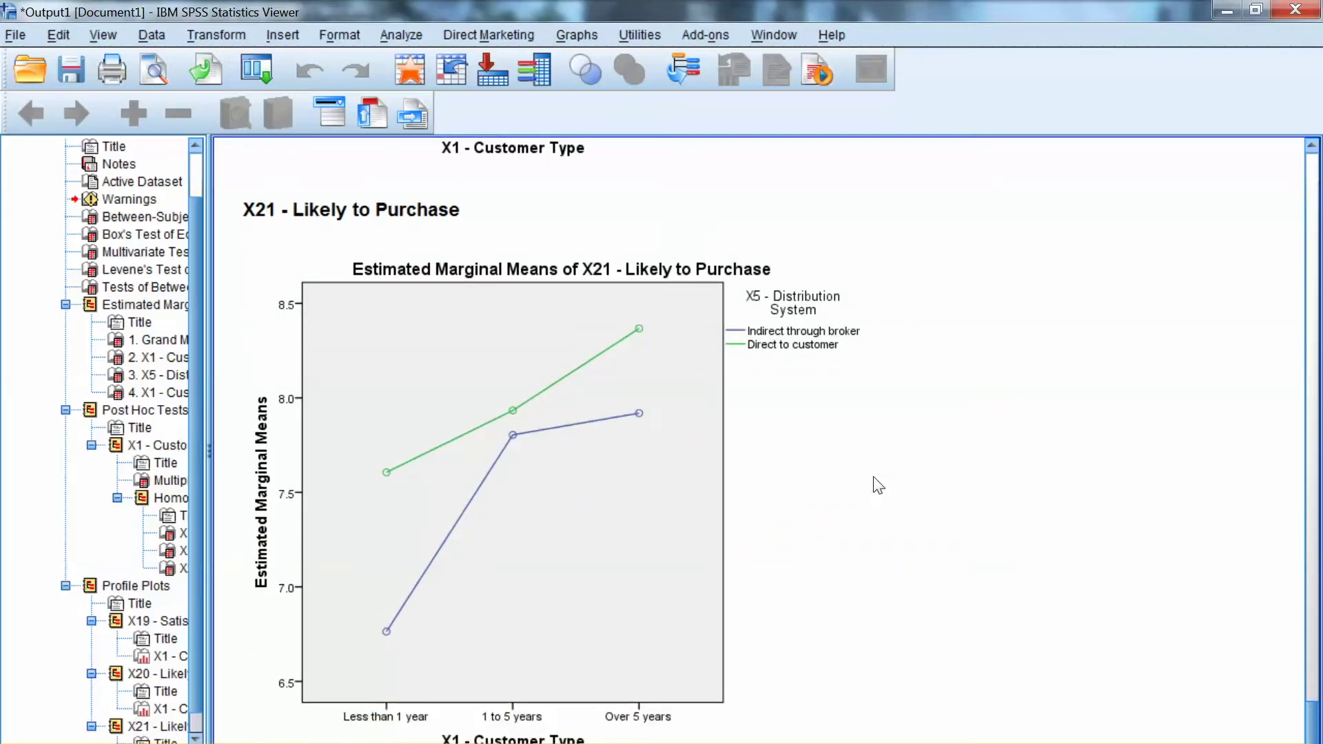
- Compare the broker and direct-to-customer lines across customer types in the Satisfaction, Likely to Recommend and Likely to Purchase profile plots
{"action": "scroll", "coordinate": [877, 486], "scroll_direction": "down", "scroll_amount": 1}
{"action": "left_click", "coordinate": [345, 279]}
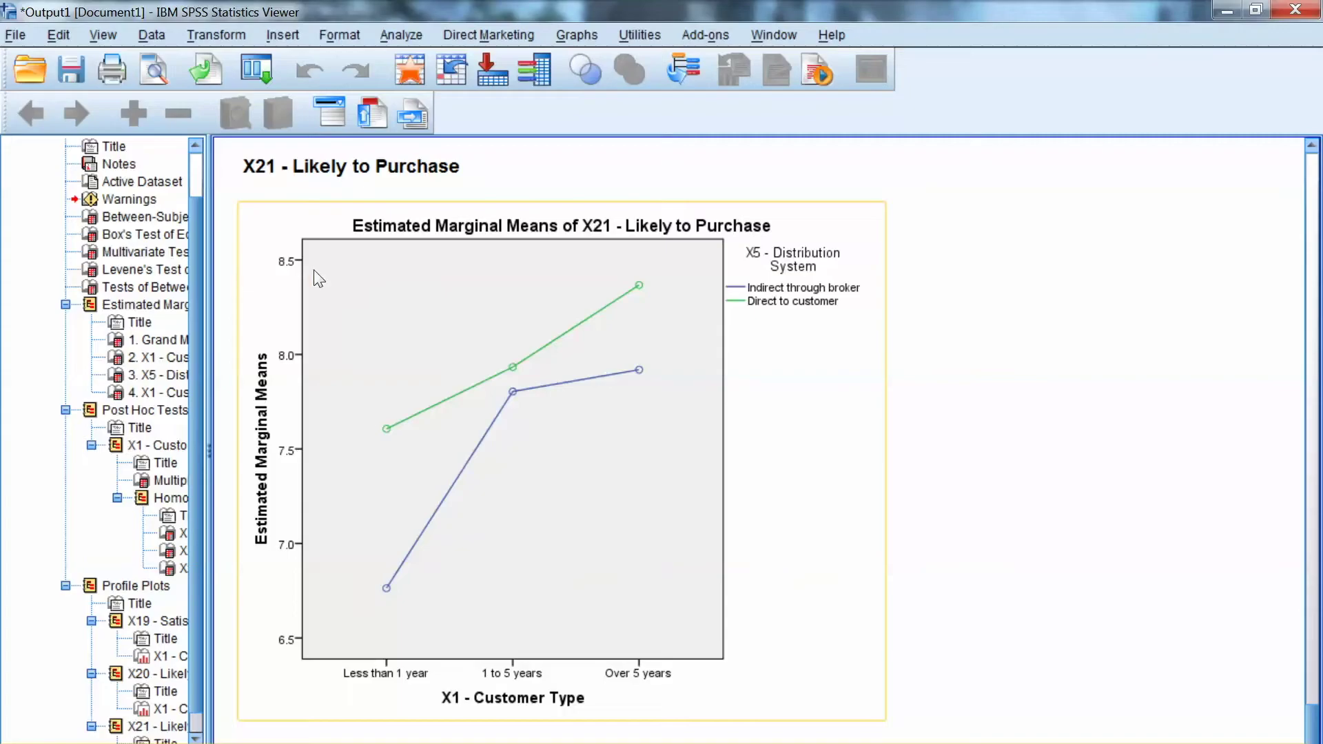
{"action": "left_click", "coordinate": [863, 420]}
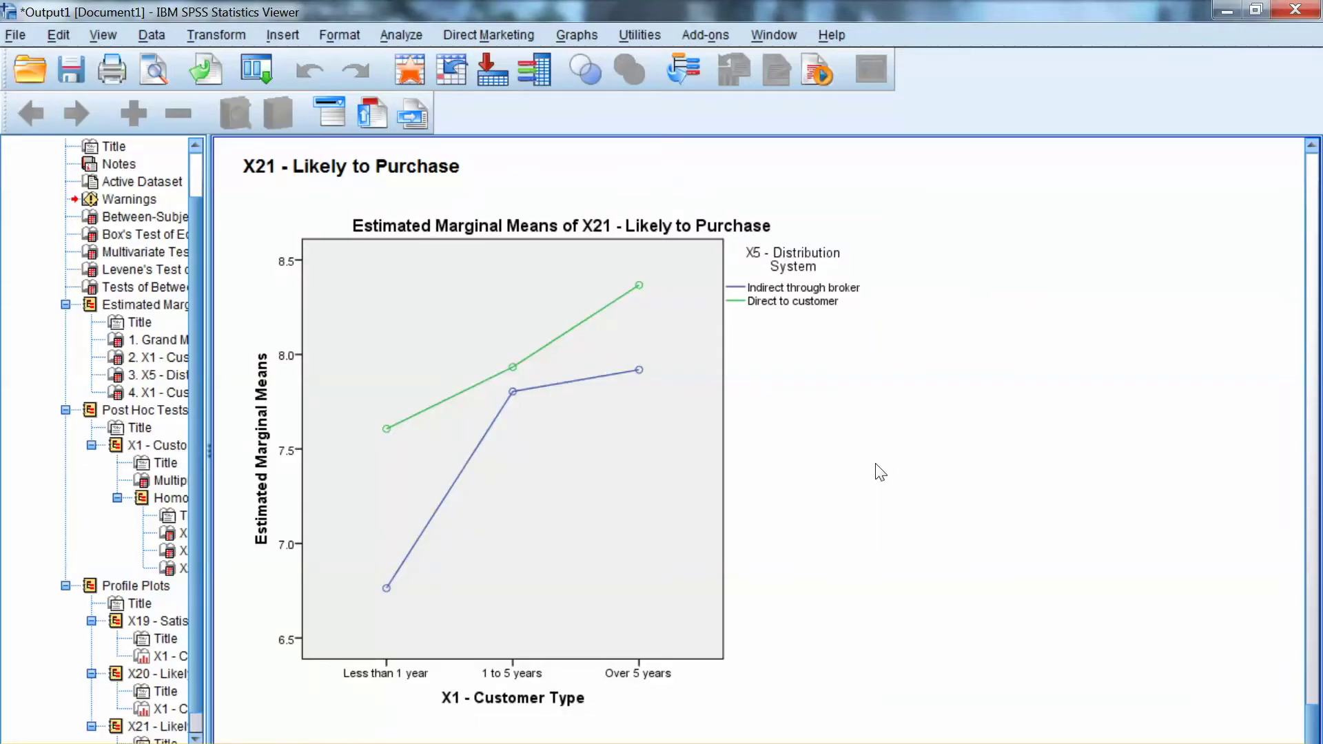
{"action": "scroll", "coordinate": [879, 482], "scroll_direction": "up", "scroll_amount": 15}
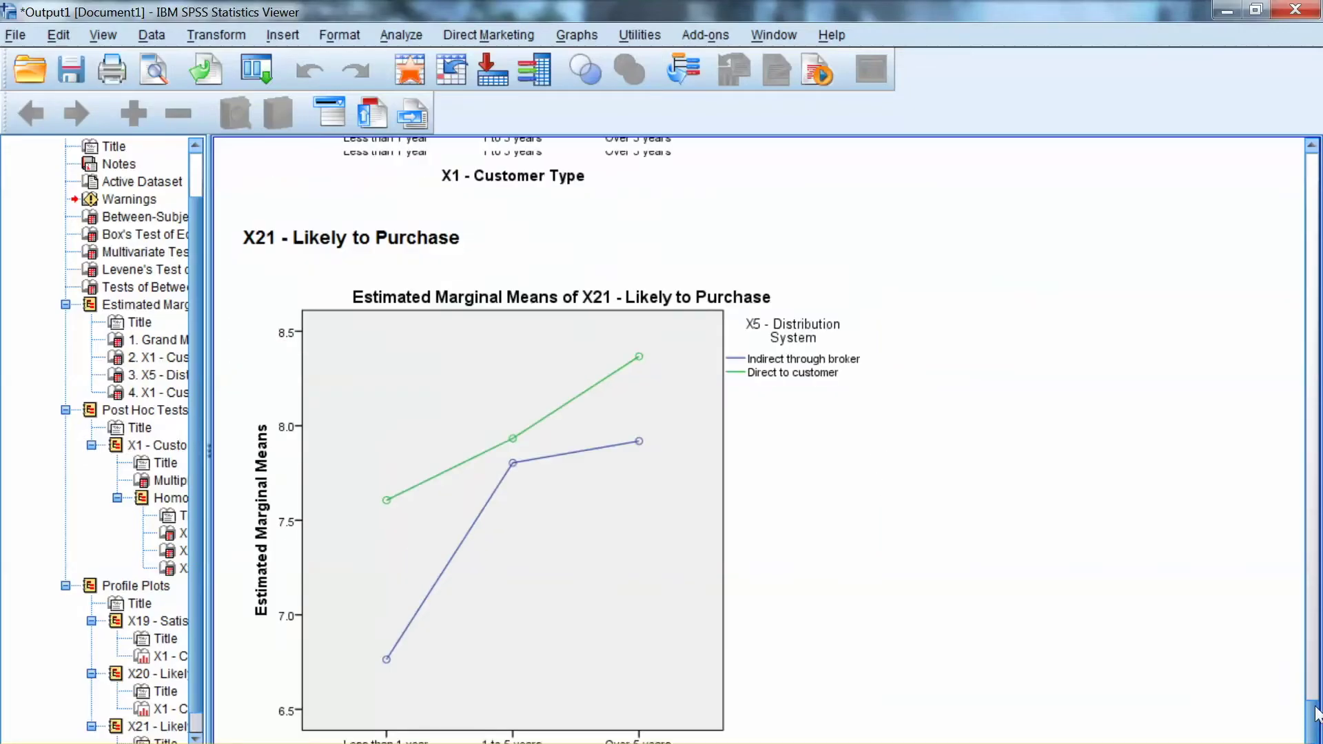
{"action": "scroll", "coordinate": [884, 439], "scroll_direction": "up", "scroll_amount": 10}
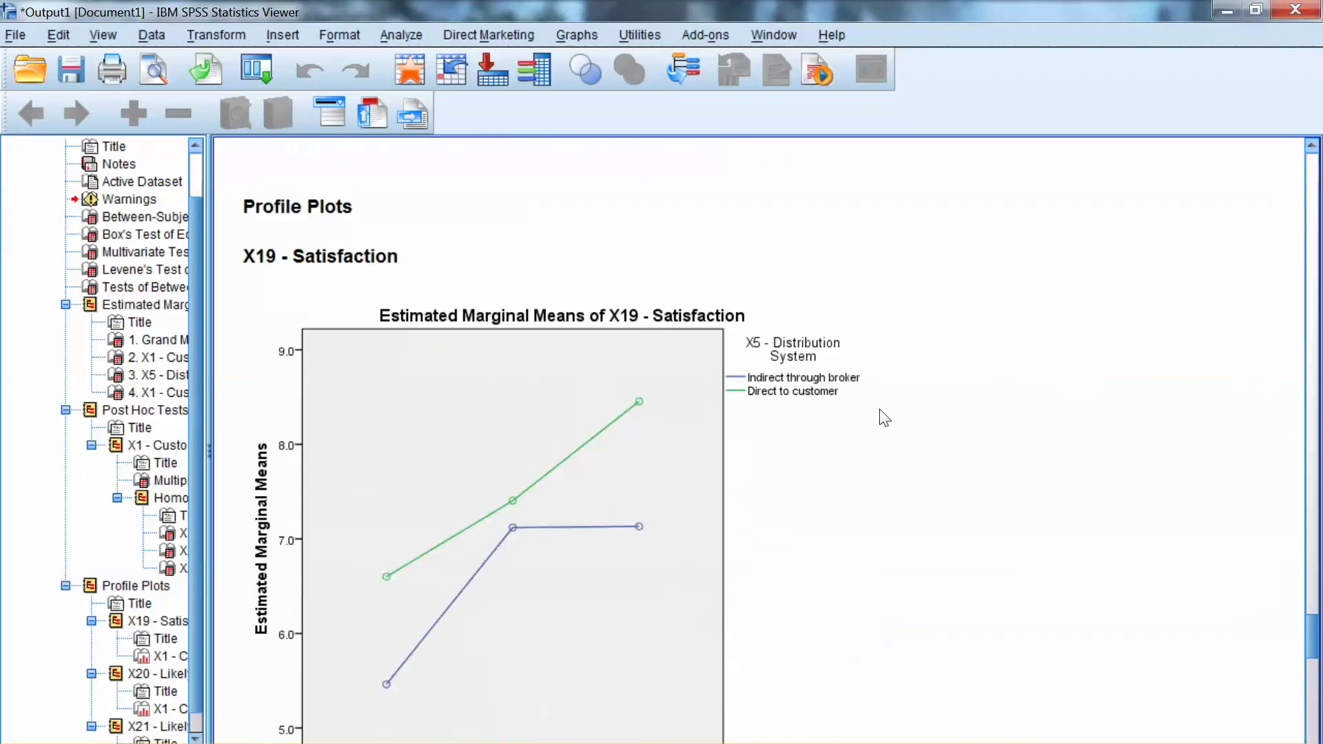
{"action": "scroll", "coordinate": [883, 434], "scroll_direction": "down", "scroll_amount": 15}
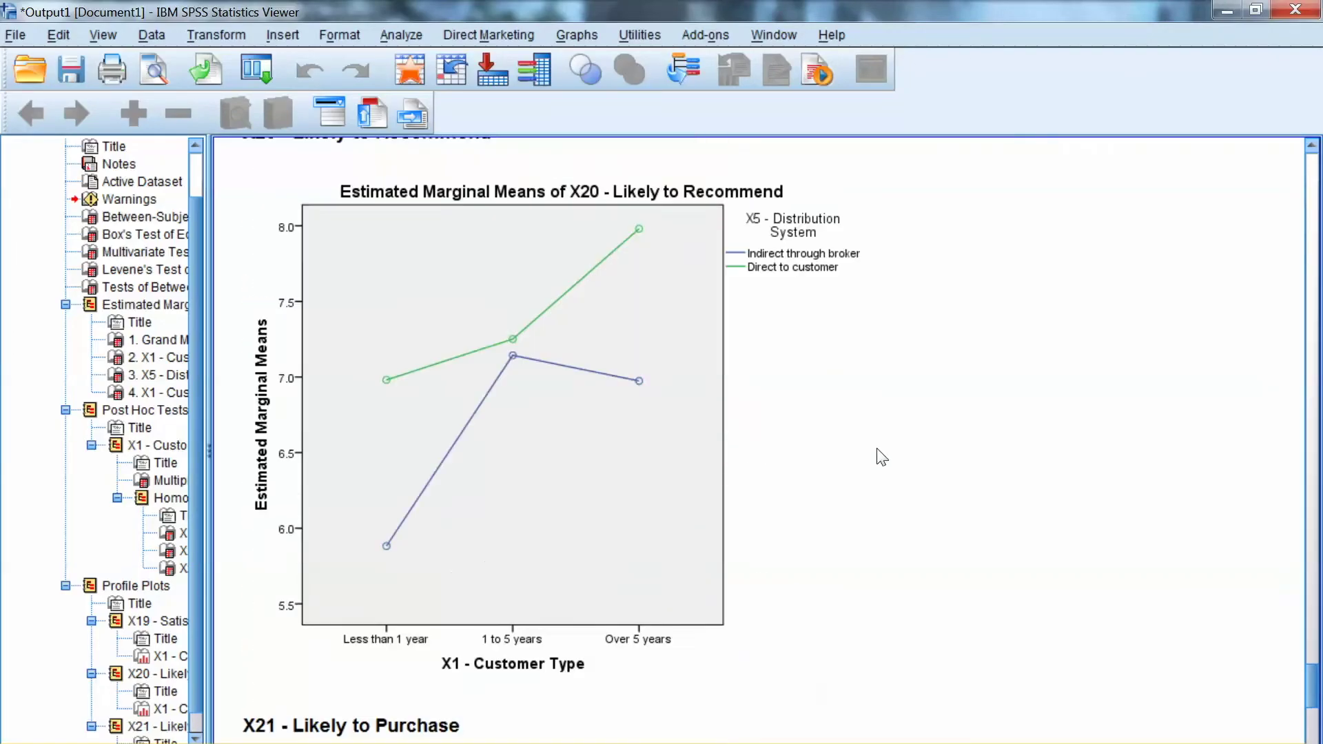
{"action": "scroll", "coordinate": [879, 469], "scroll_direction": "up", "scroll_amount": 12}
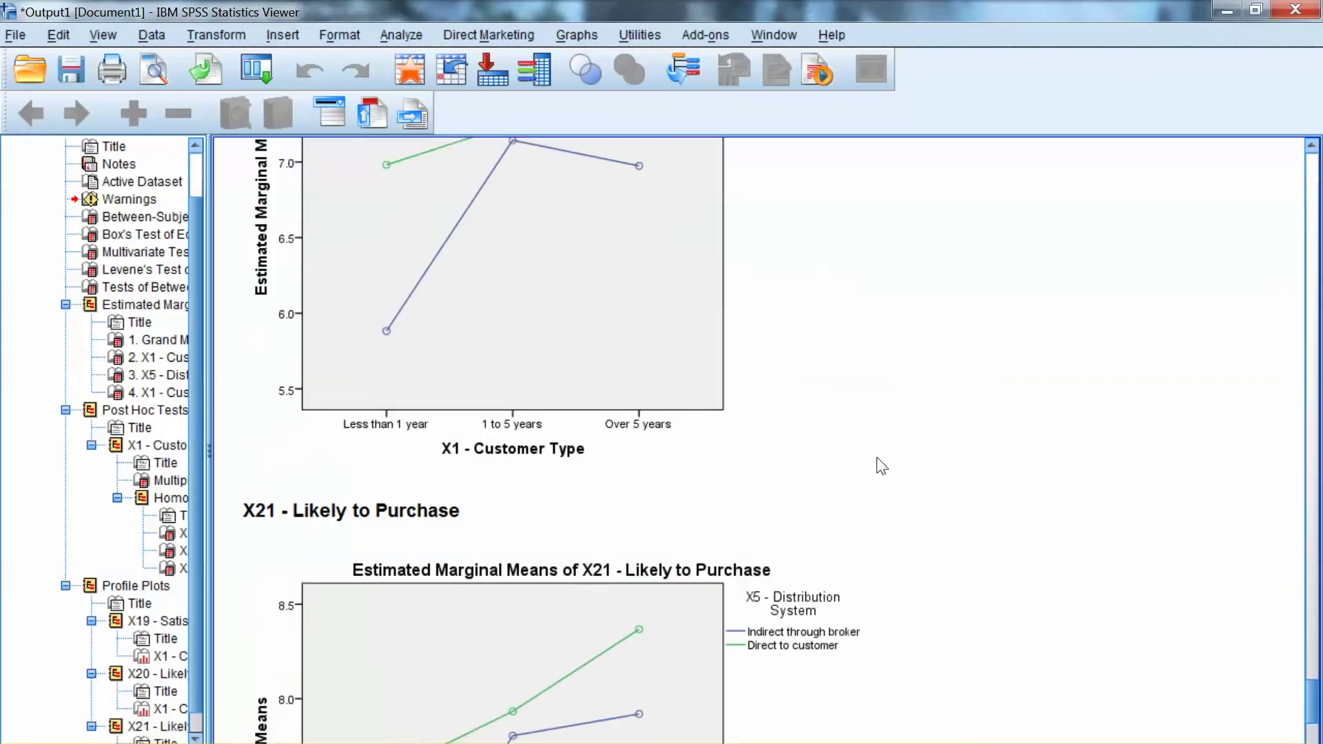
{"action": "scroll", "coordinate": [883, 432], "scroll_direction": "up", "scroll_amount": 4}
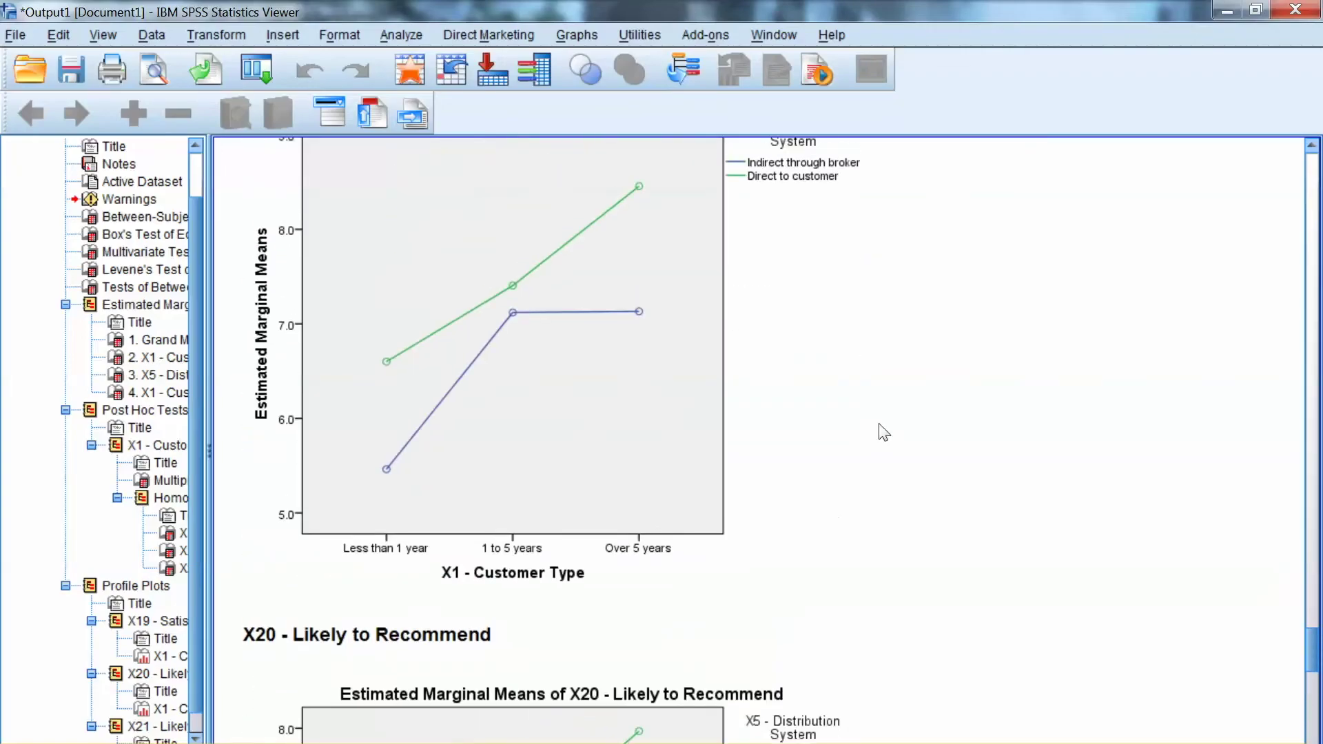
{"action": "scroll", "coordinate": [885, 430], "scroll_direction": "up", "scroll_amount": 2}
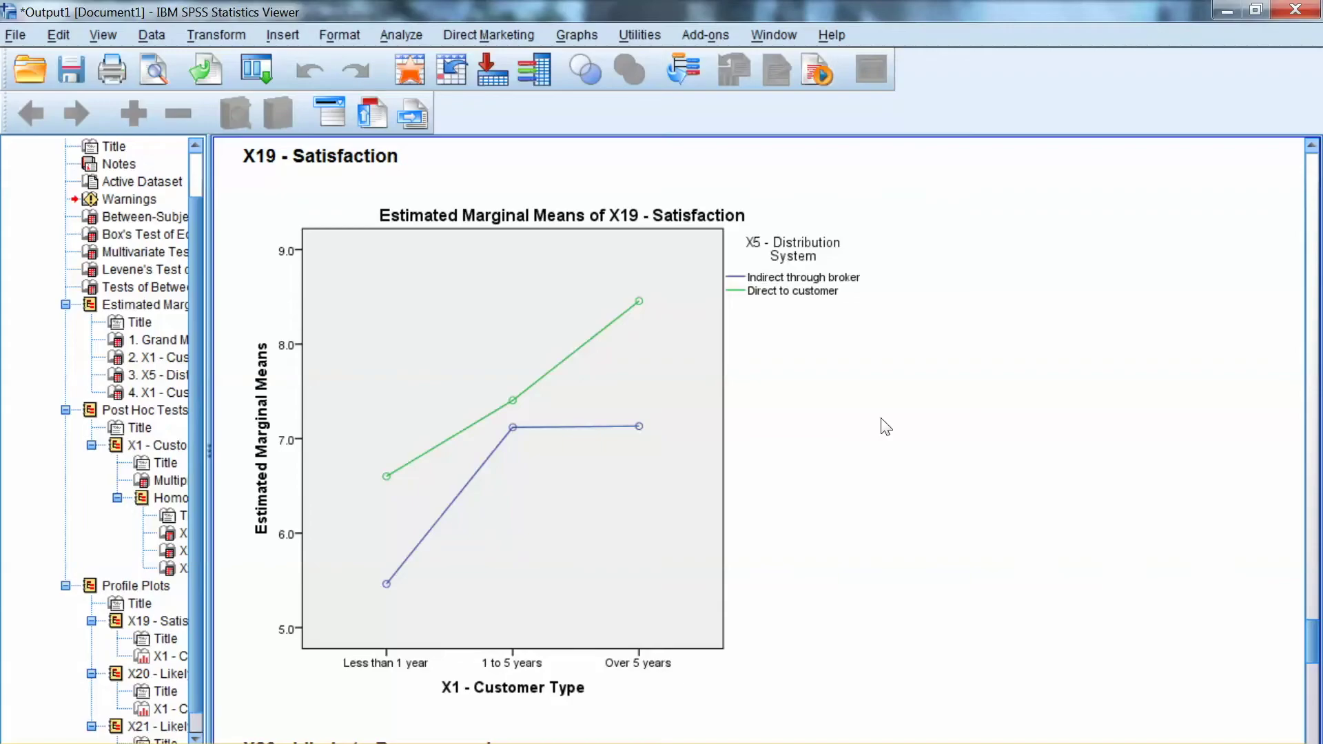
{"action": "scroll", "coordinate": [880, 428], "scroll_direction": "down", "scroll_amount": 8}
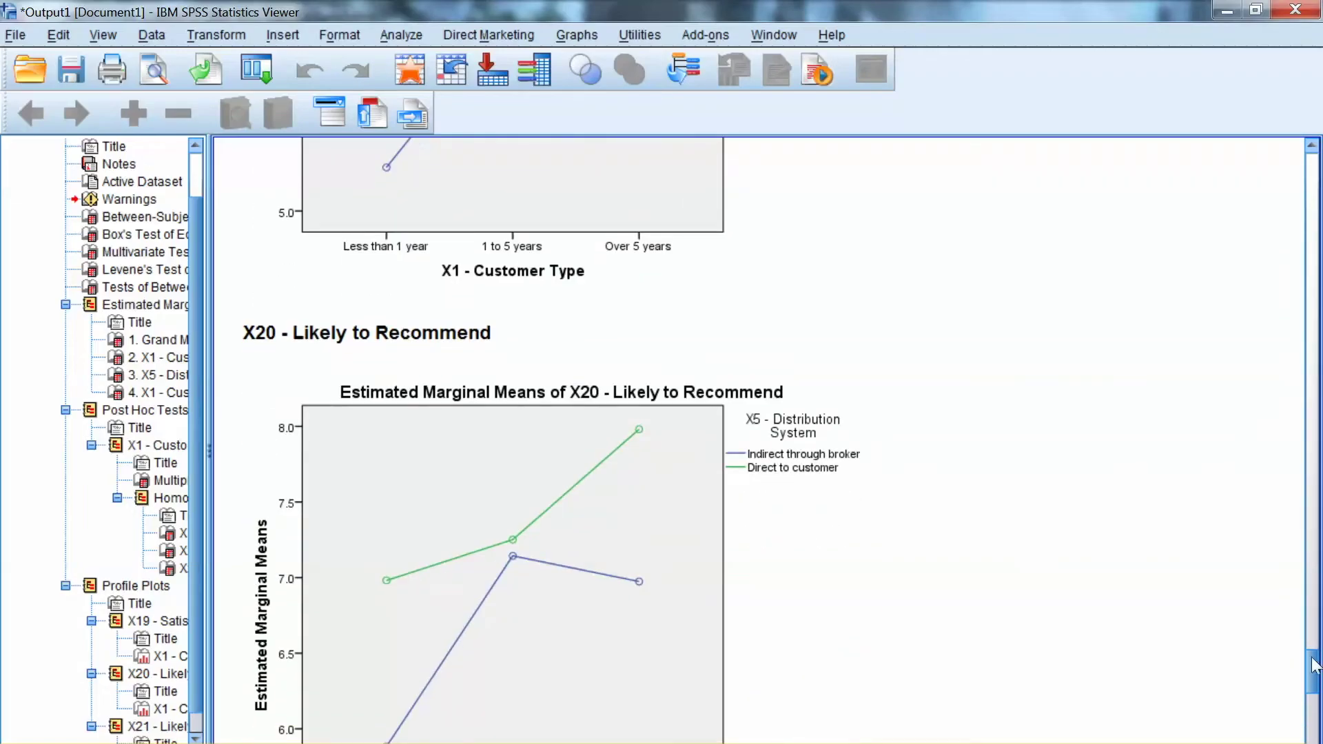
{"action": "left_click_drag", "start_coordinate": [1311, 658], "coordinate": [1312, 711]}
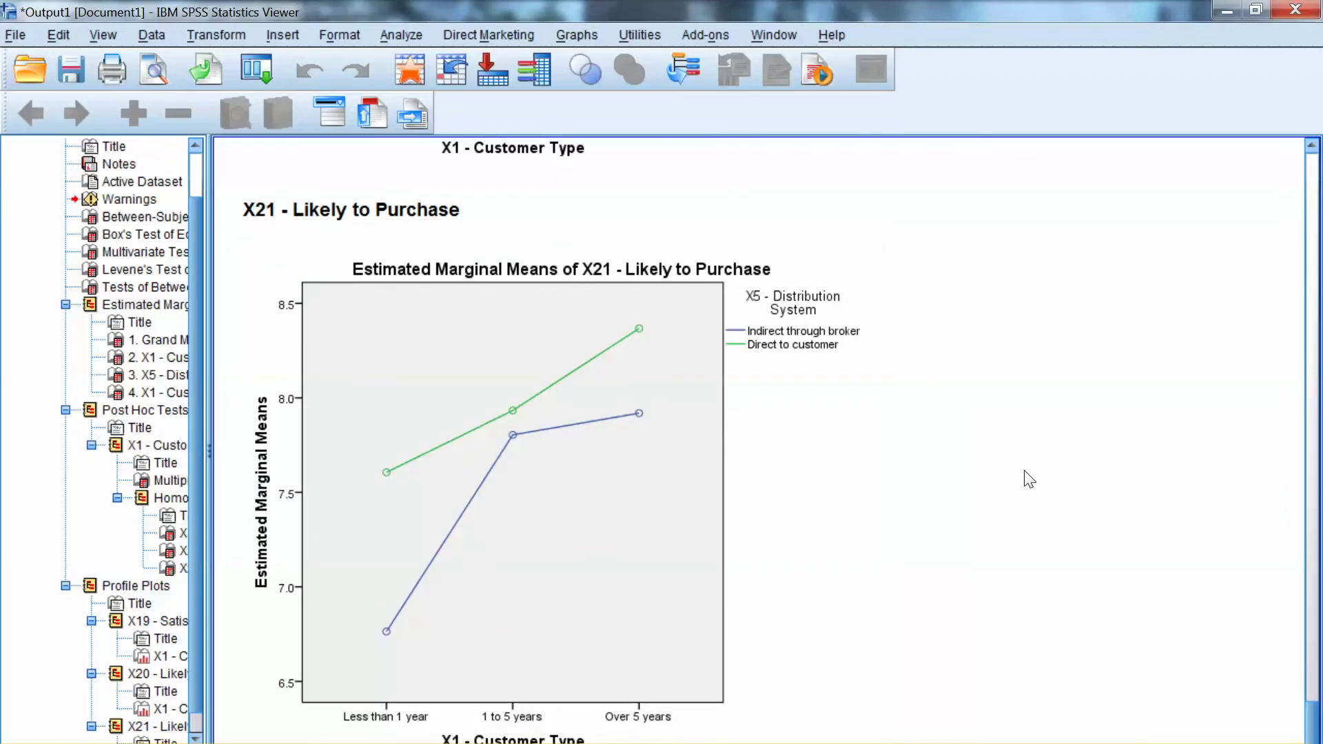
{"action": "scroll", "coordinate": [877, 464], "scroll_direction": "up", "scroll_amount": 10}
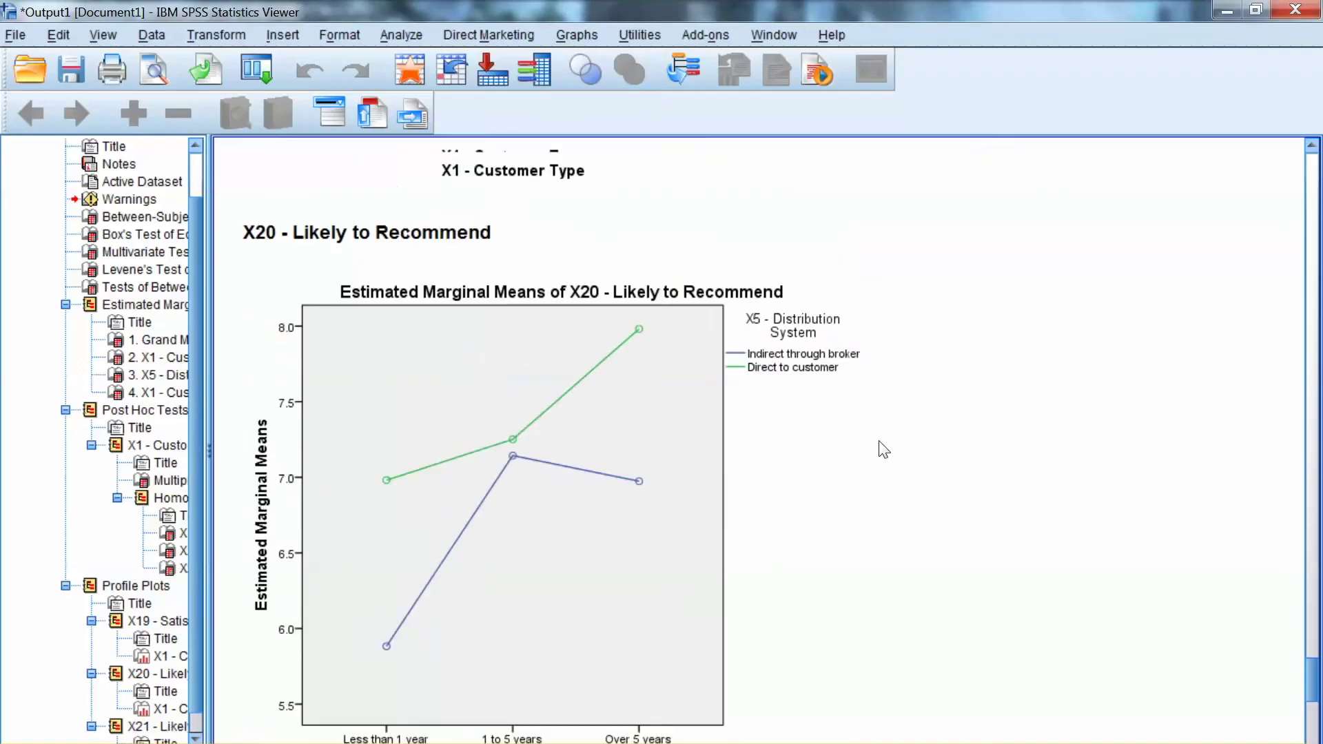
{"action": "scroll", "coordinate": [884, 438], "scroll_direction": "up", "scroll_amount": 5}
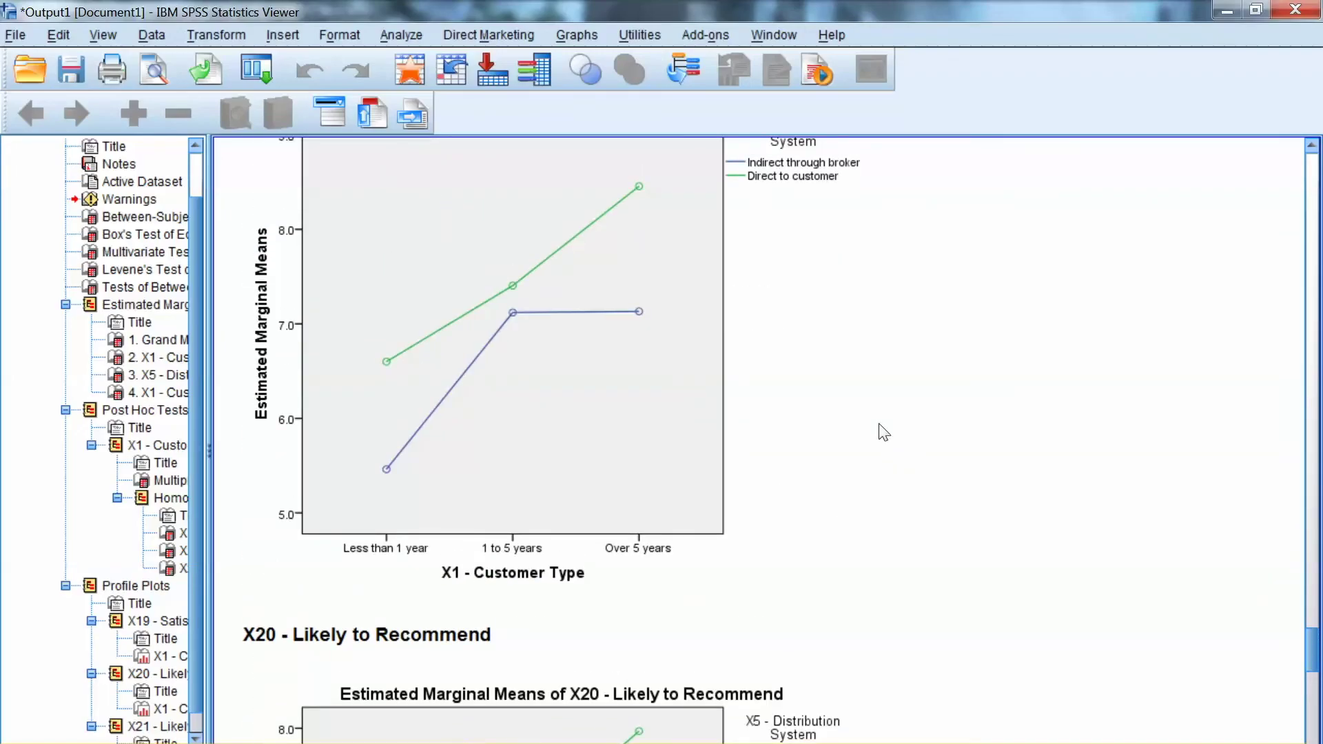
{"action": "scroll", "coordinate": [885, 430], "scroll_direction": "up", "scroll_amount": 3}
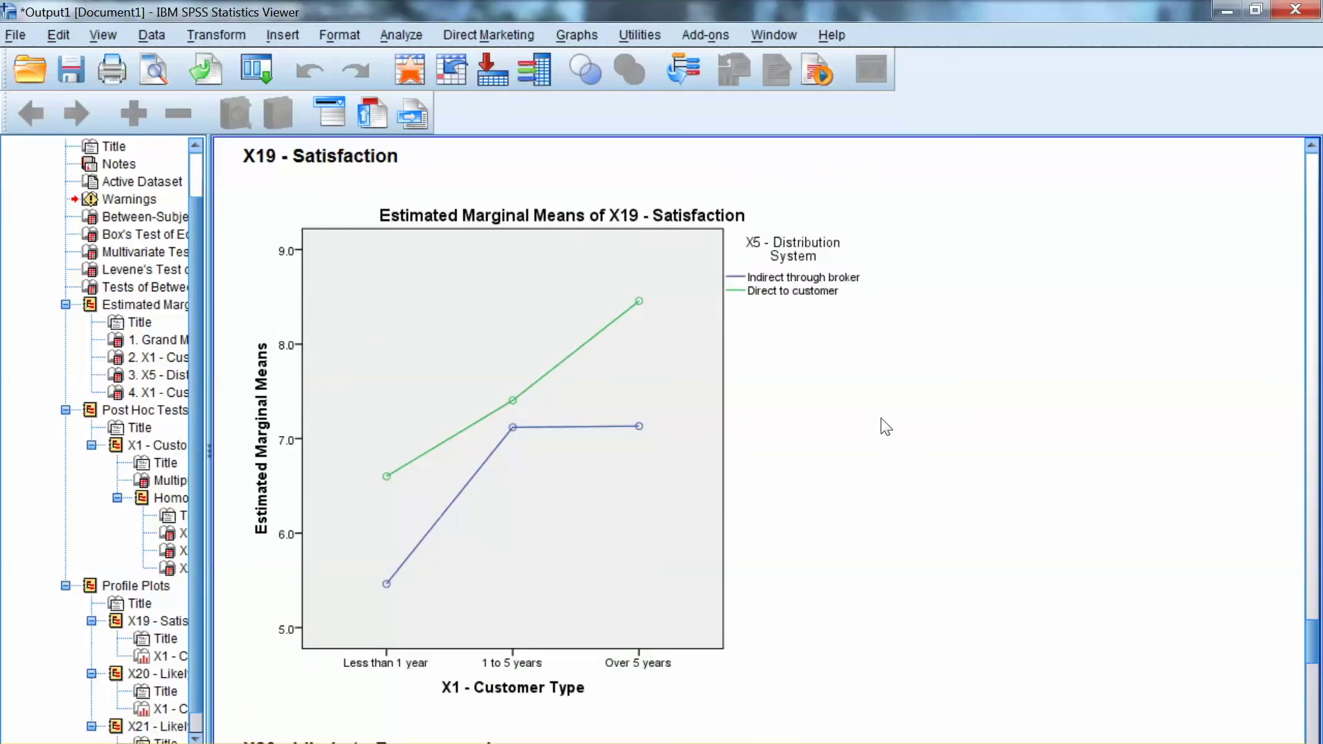
{"action": "scroll", "coordinate": [882, 434], "scroll_direction": "down", "scroll_amount": 11}
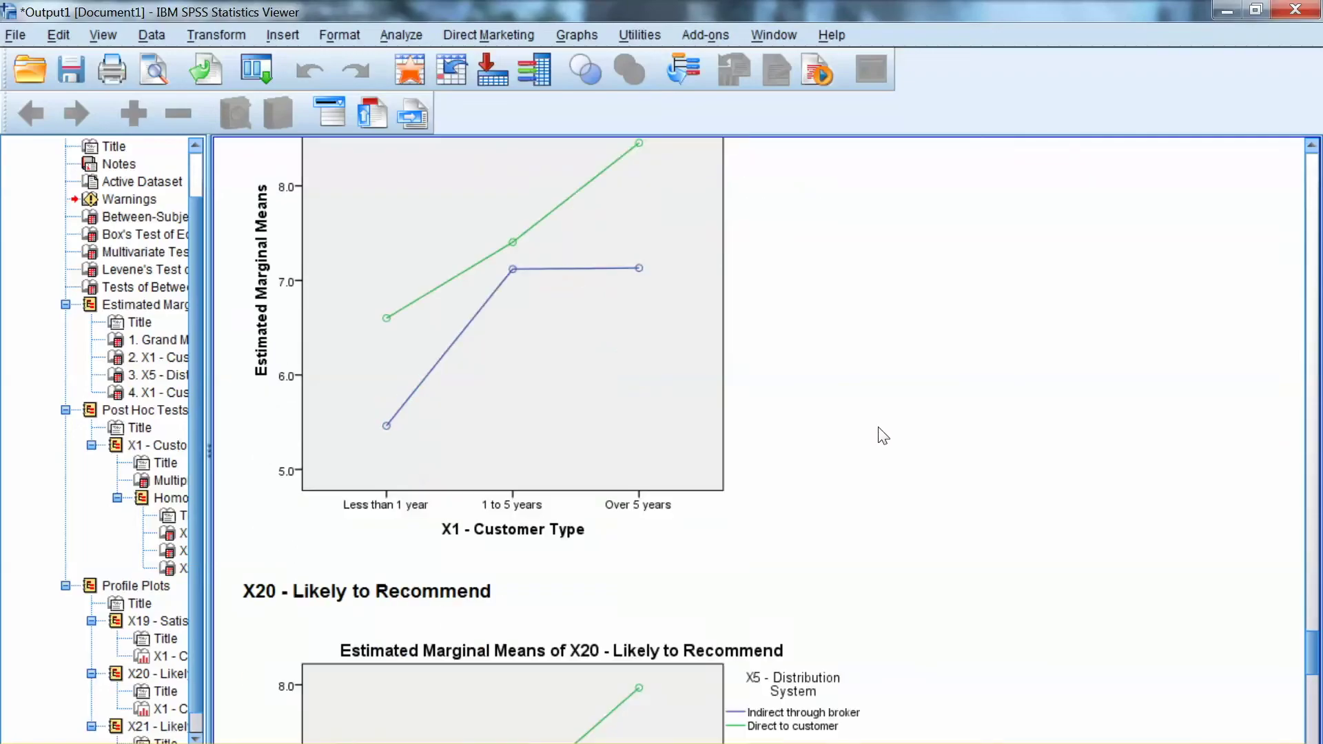
{"action": "scroll", "coordinate": [870, 452], "scroll_direction": "down", "scroll_amount": 19}
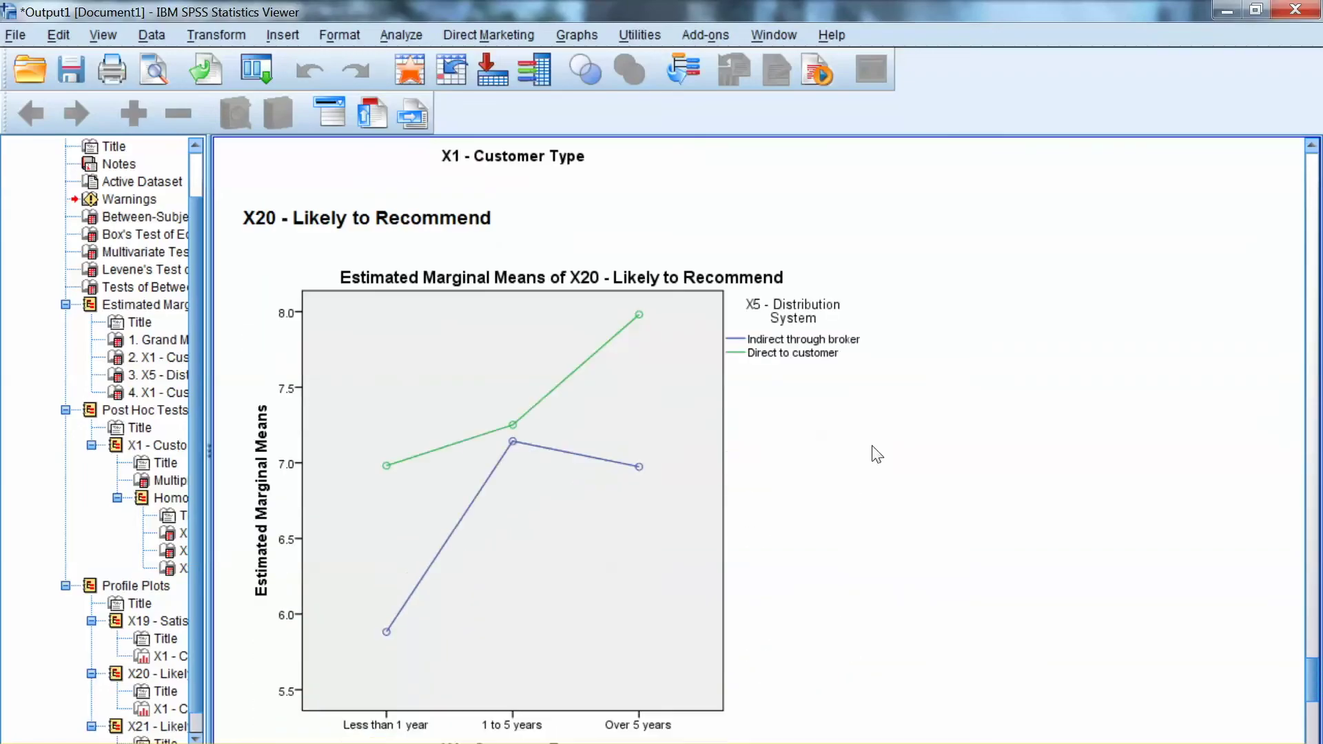